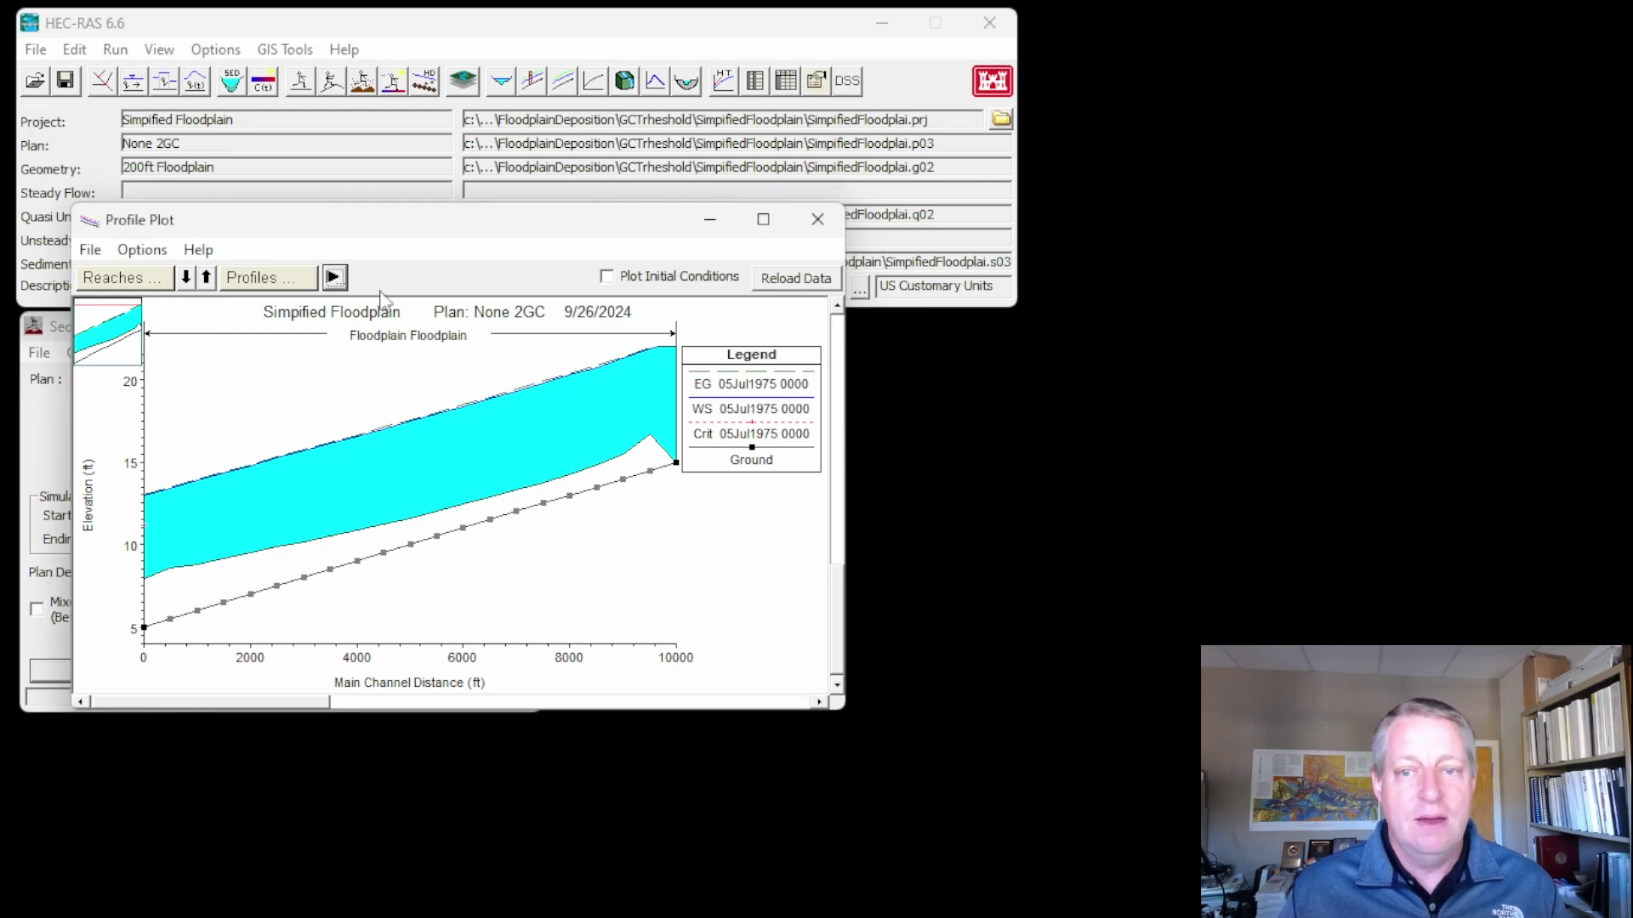
# Close the Profile Plot and the Cross Section plot windows
pyautogui.click(817, 219)
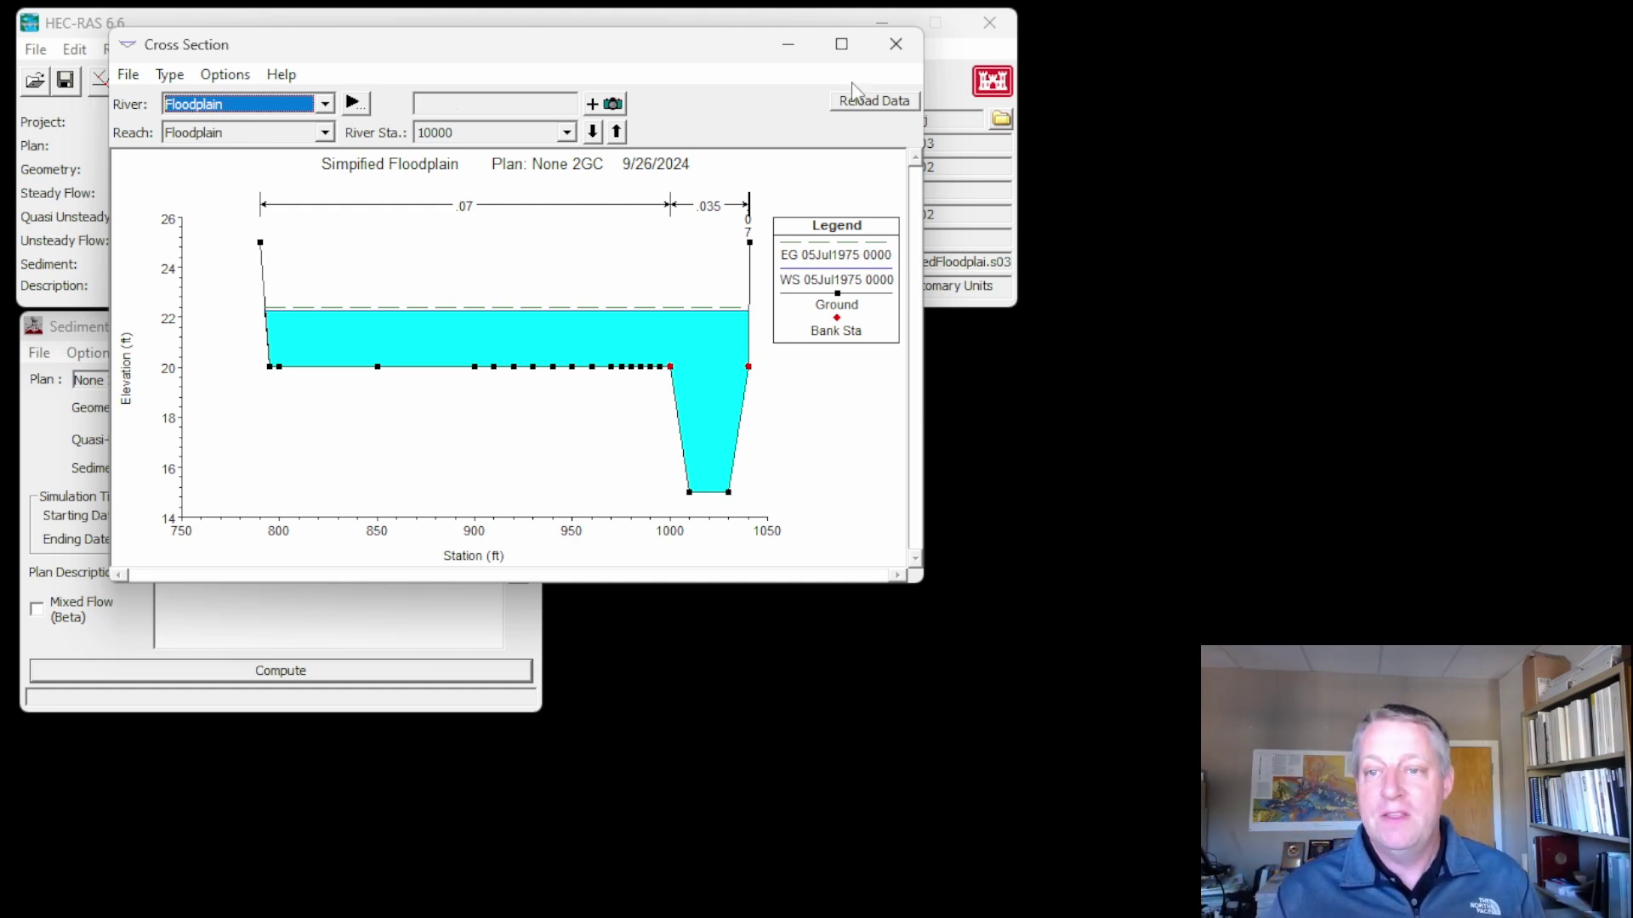
pyautogui.click(895, 44)
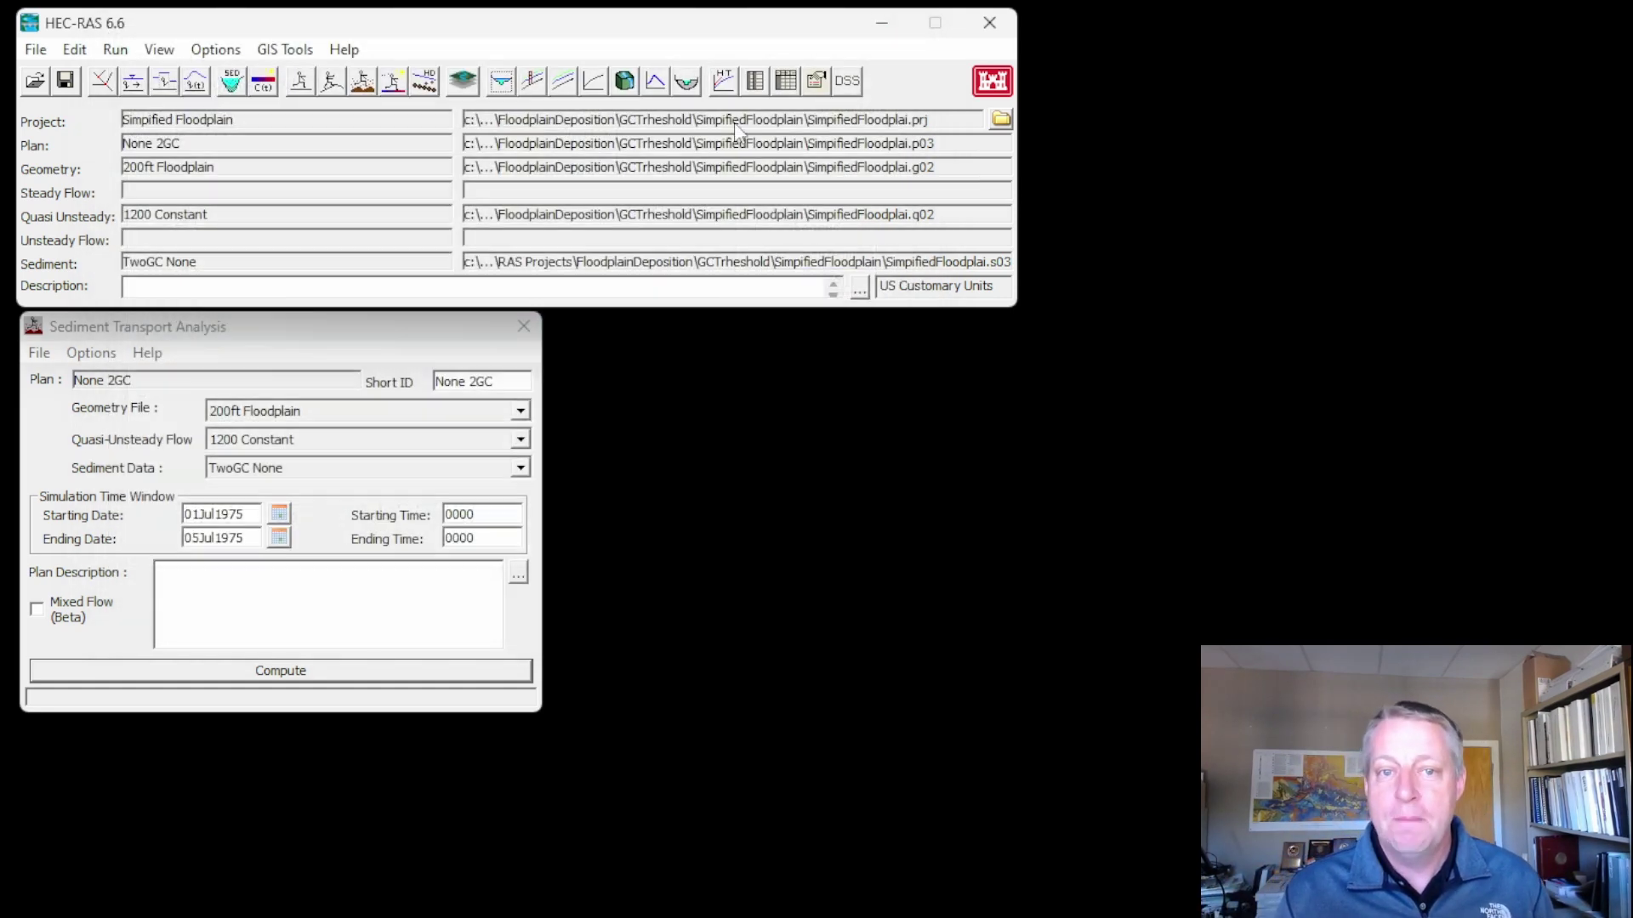
pyautogui.click(232, 83)
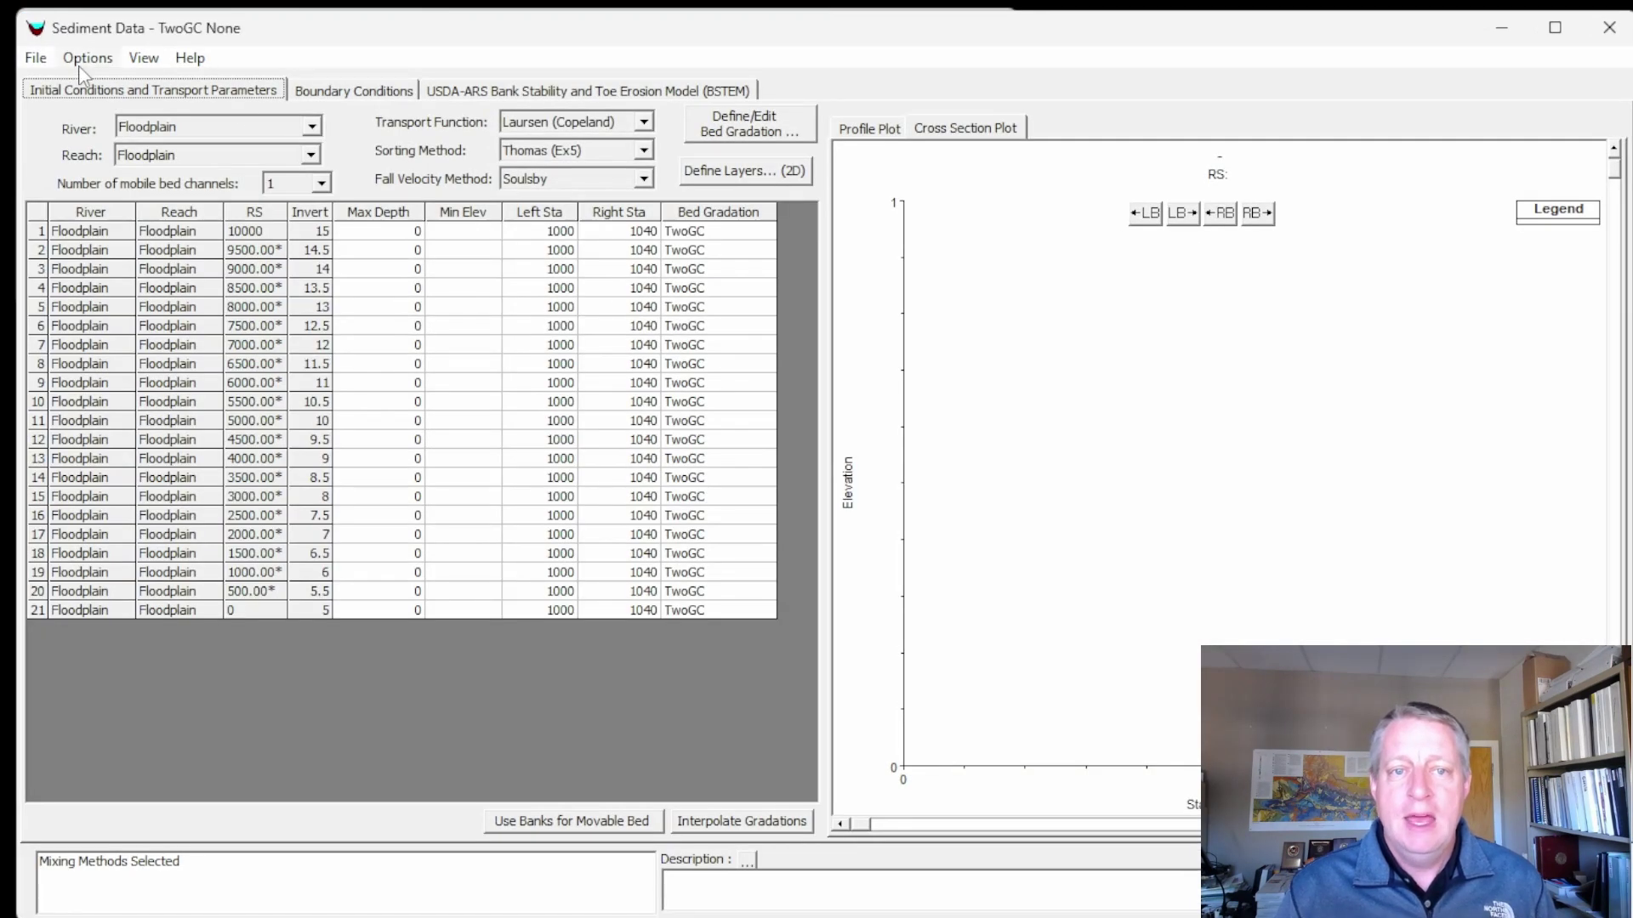
pyautogui.click(83, 58)
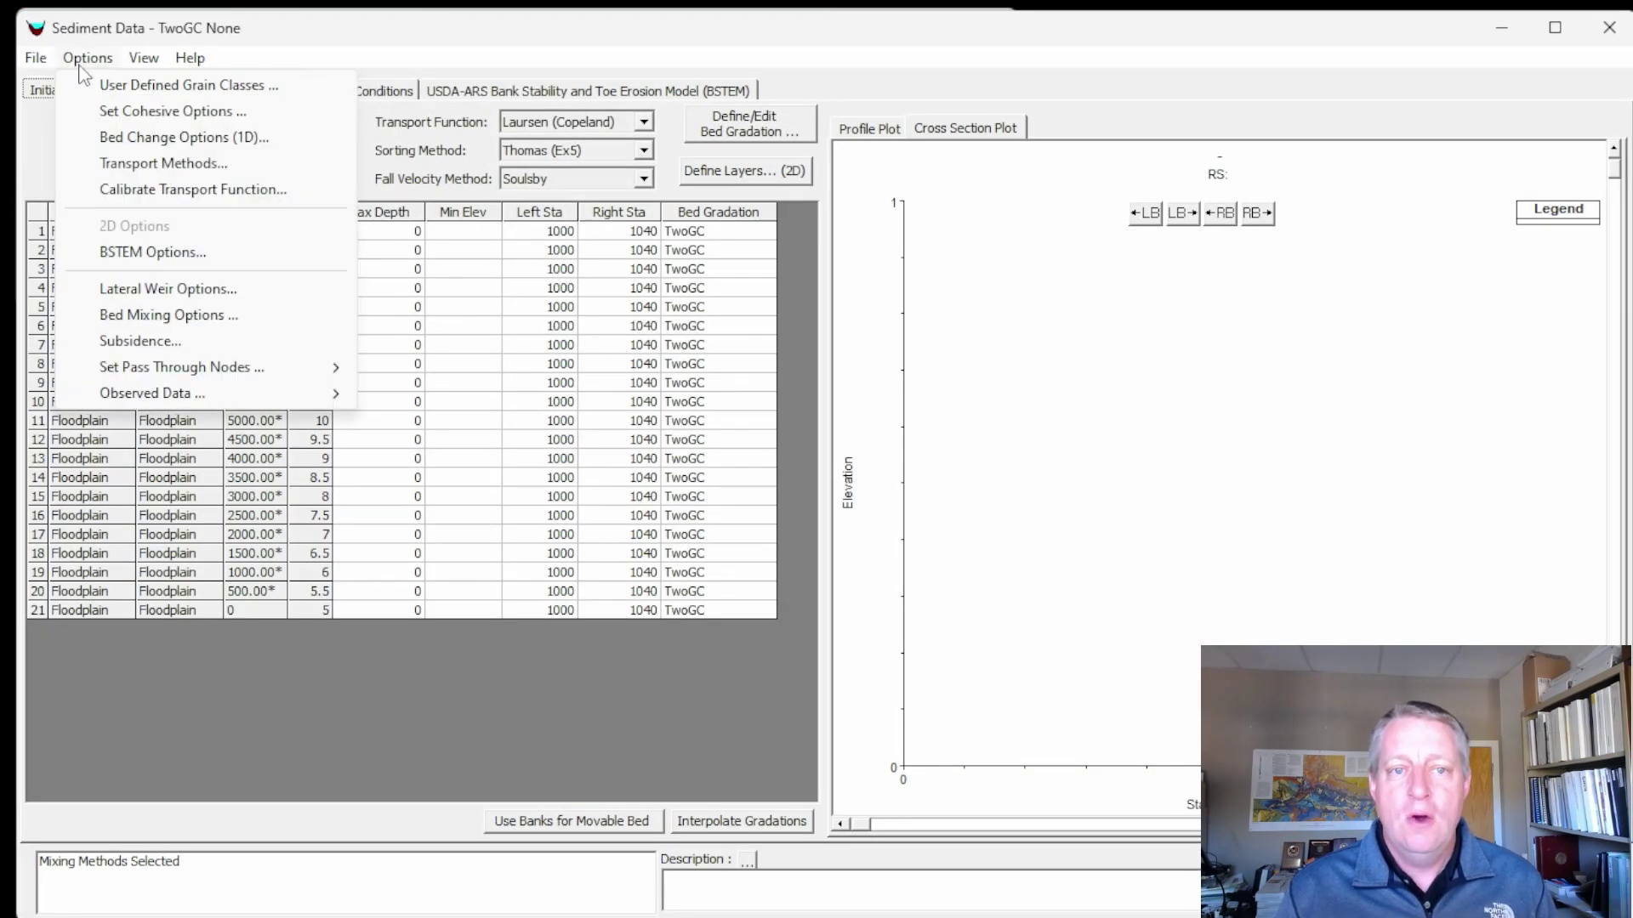
pyautogui.click(127, 138)
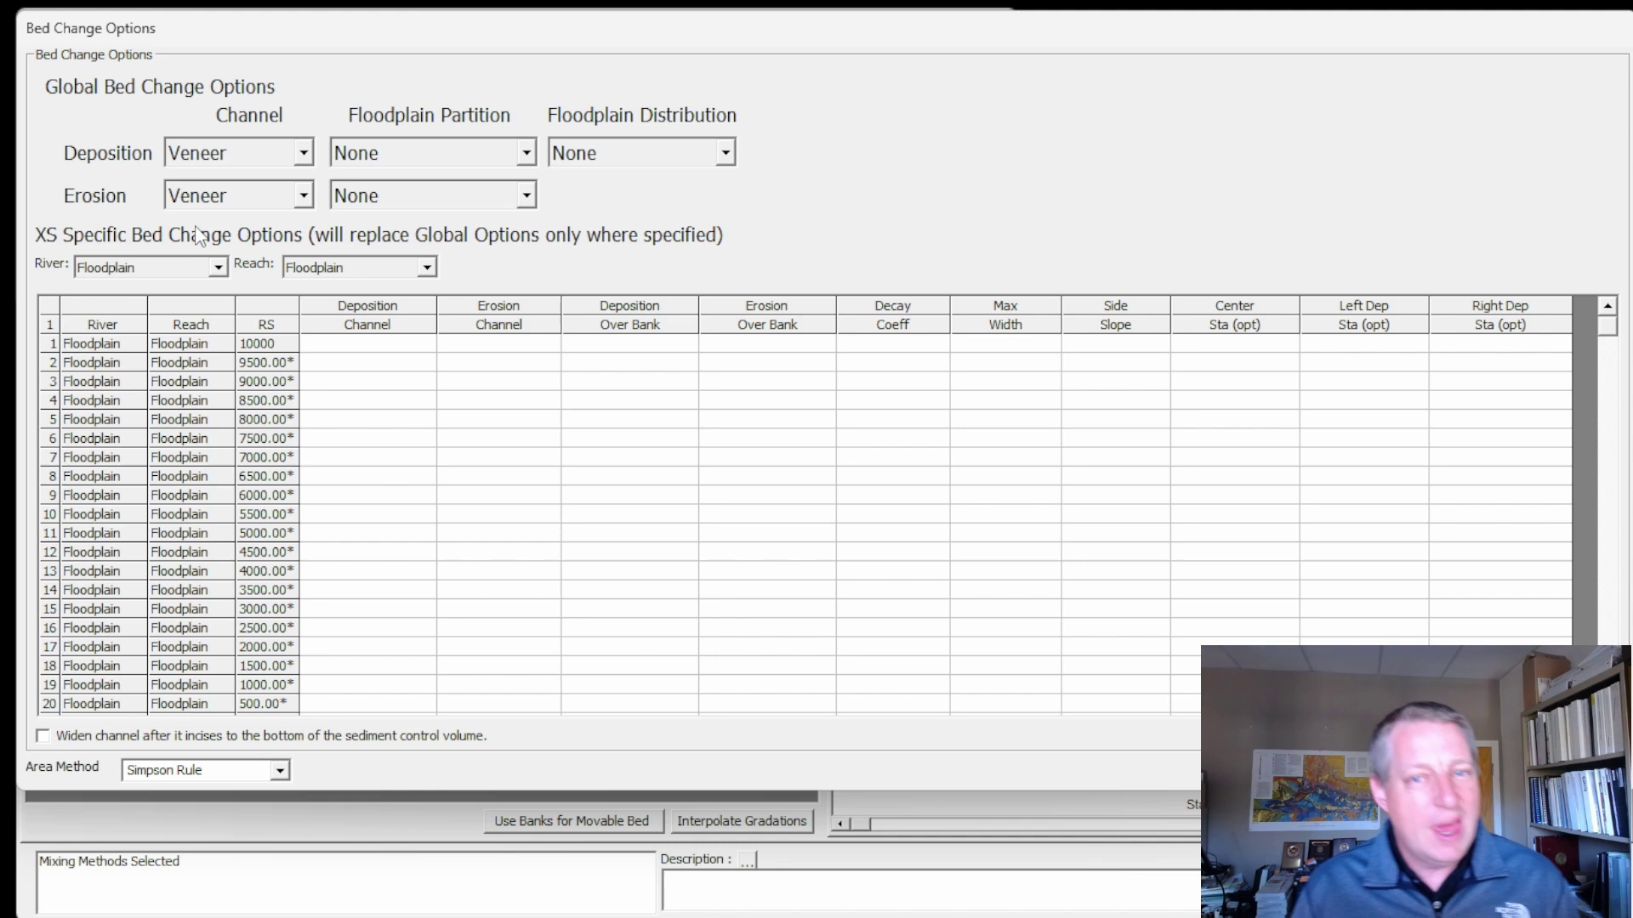
pyautogui.click(417, 160)
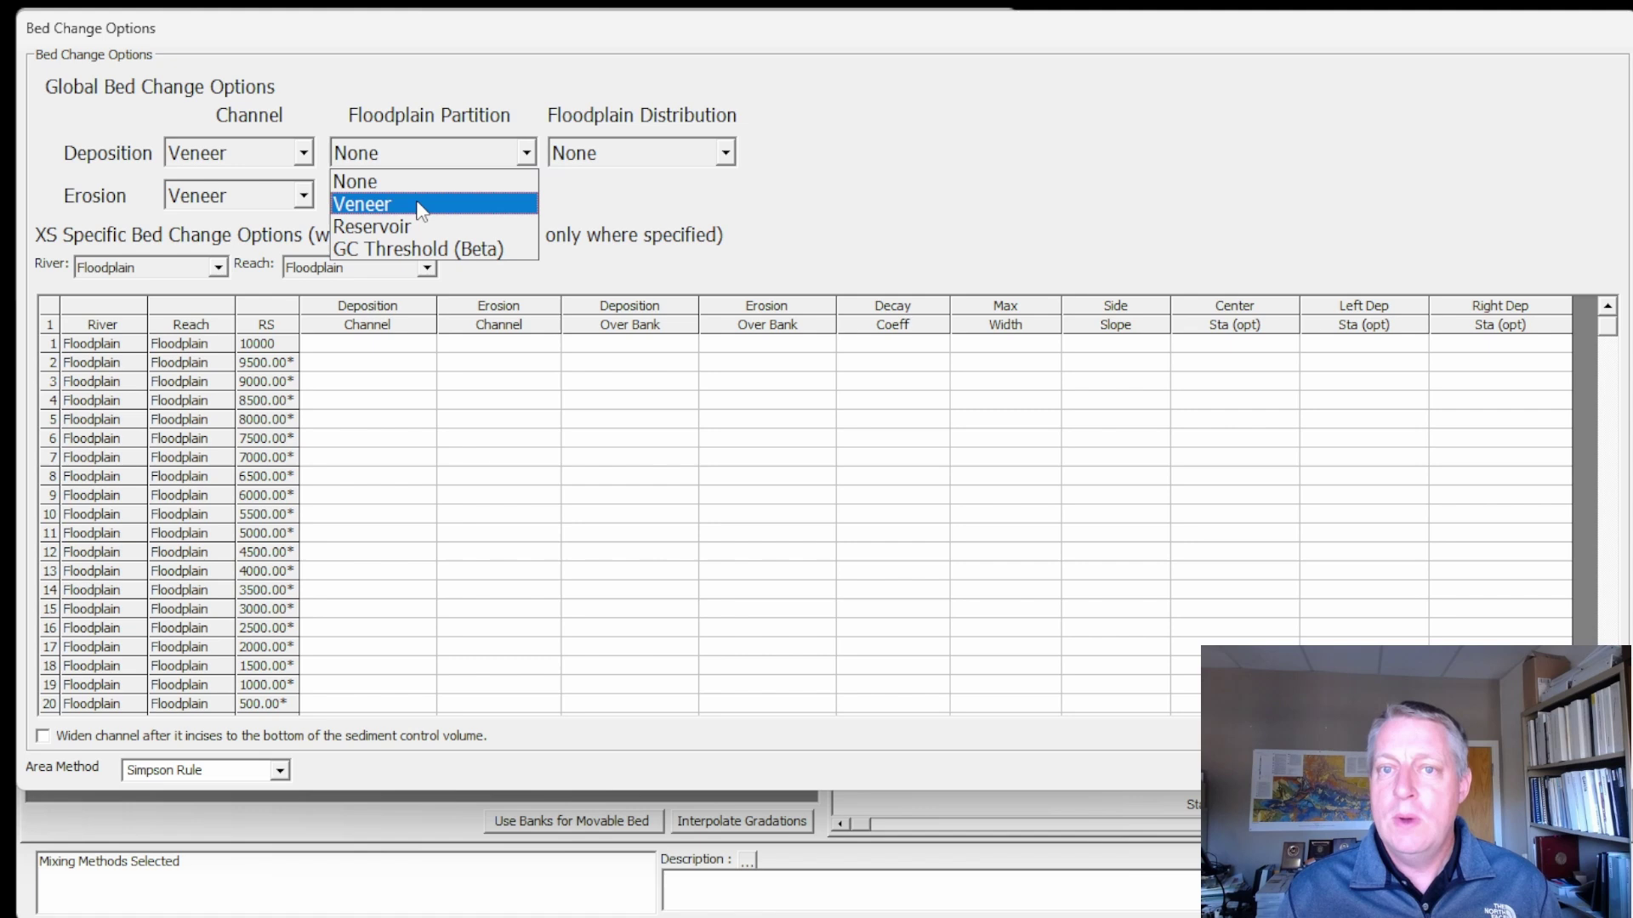
pyautogui.click(430, 75)
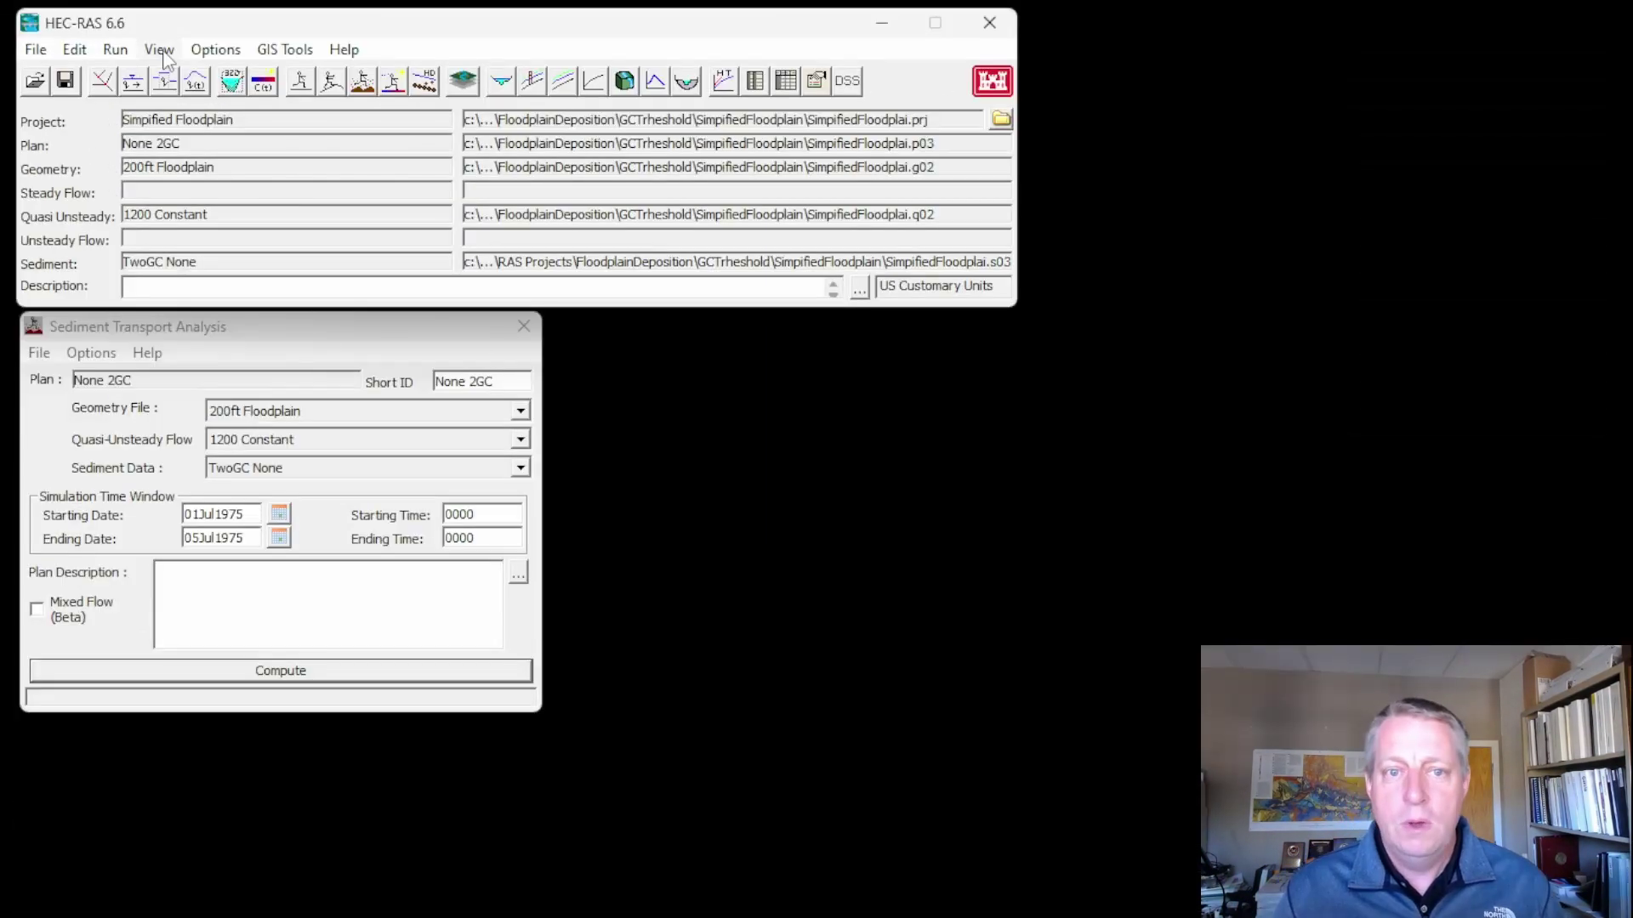
# Plot None 2GC cross section 5000.00* at final time step 481 in Sediment Output, then close it
pyautogui.click(159, 49)
pyautogui.click(255, 549)
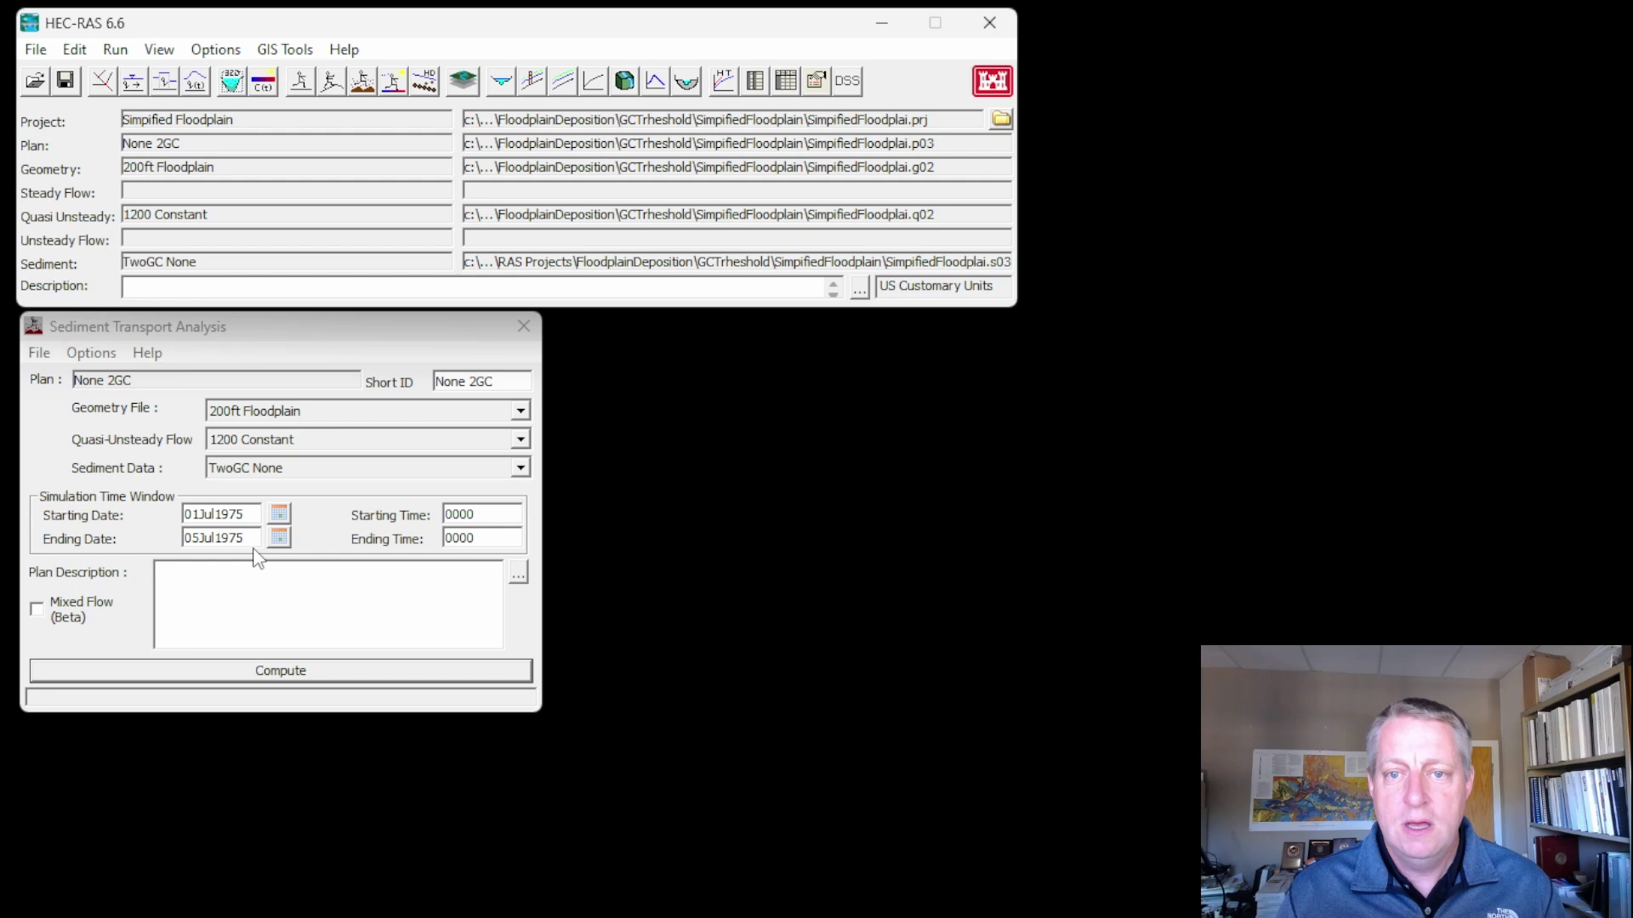
pyautogui.click(237, 395)
pyautogui.click(190, 490)
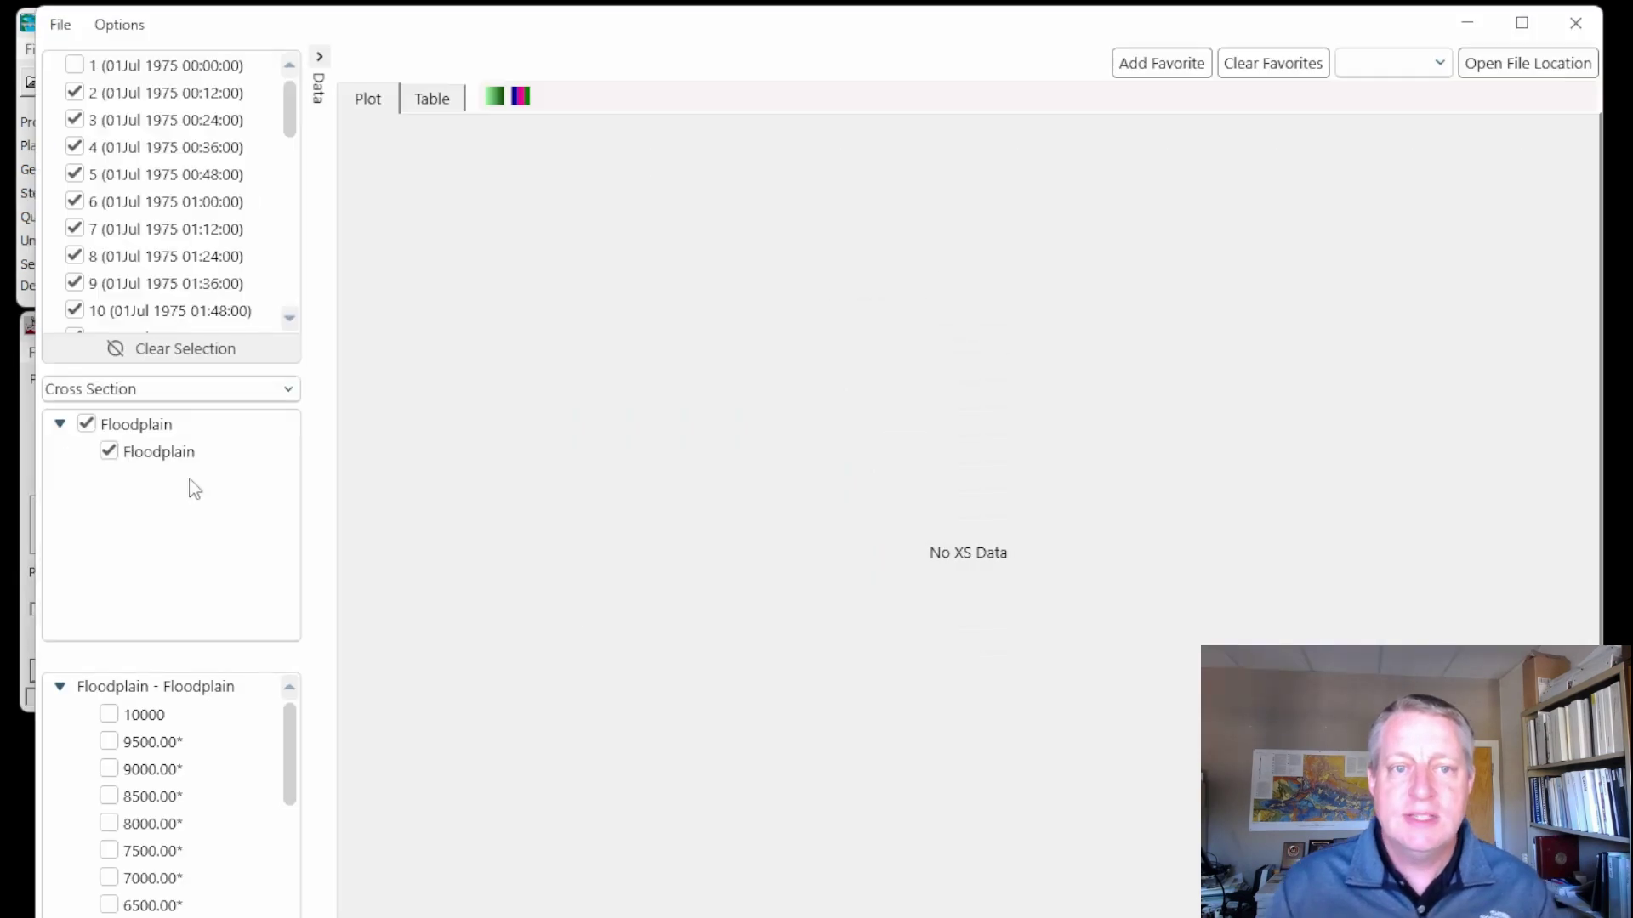
pyautogui.moveTo(291, 115); pyautogui.dragTo(291, 327)
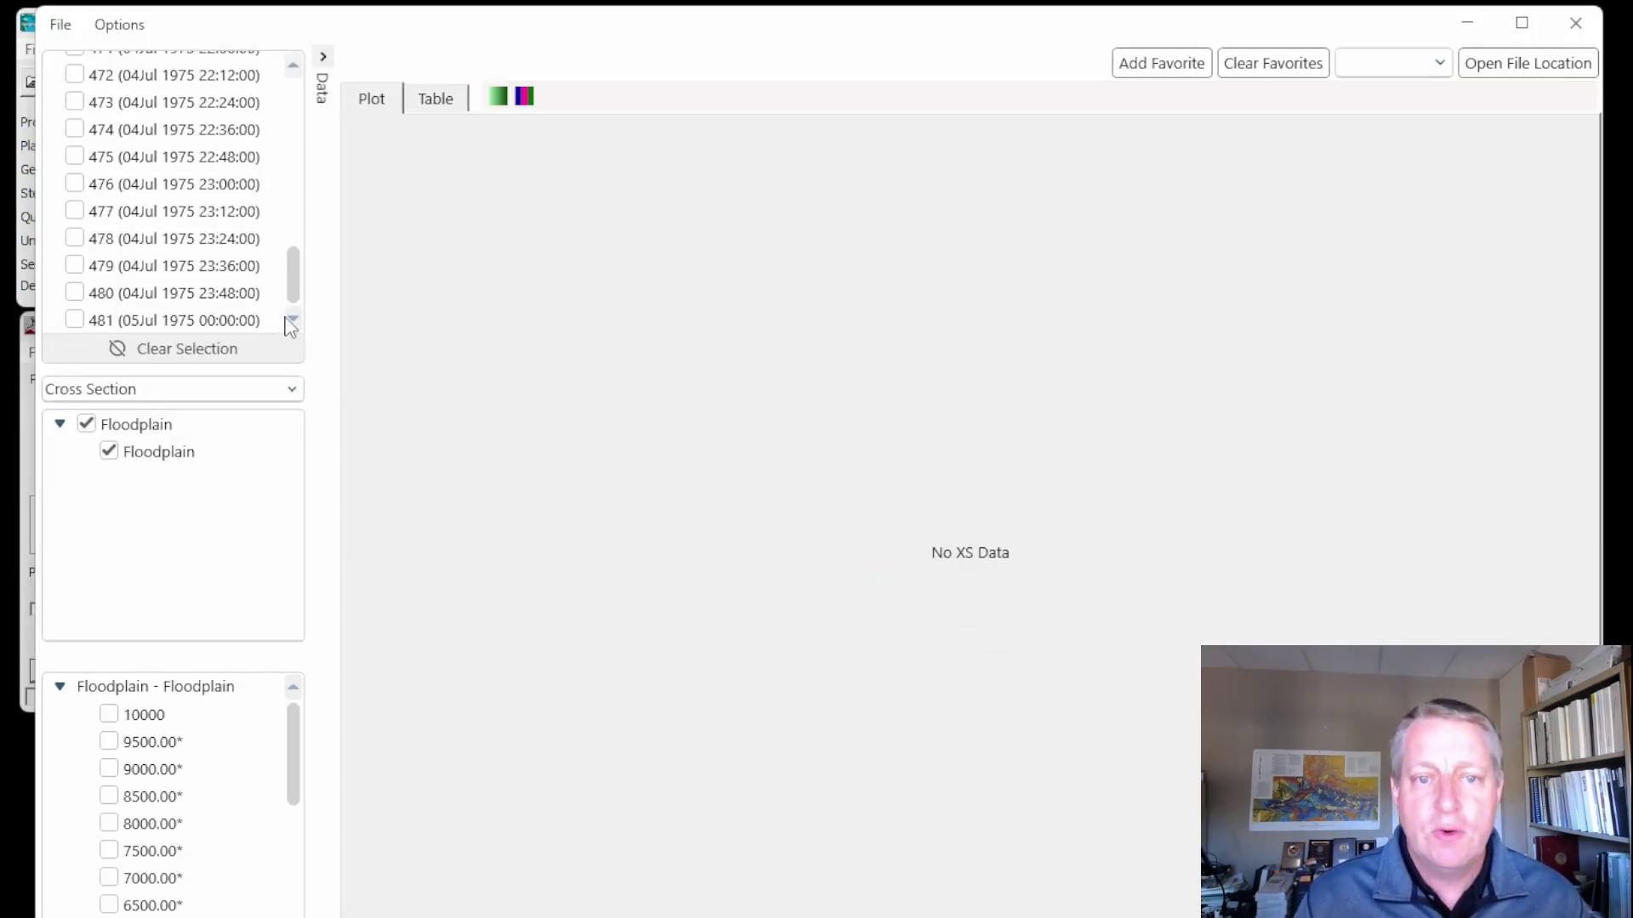
pyautogui.click(74, 321)
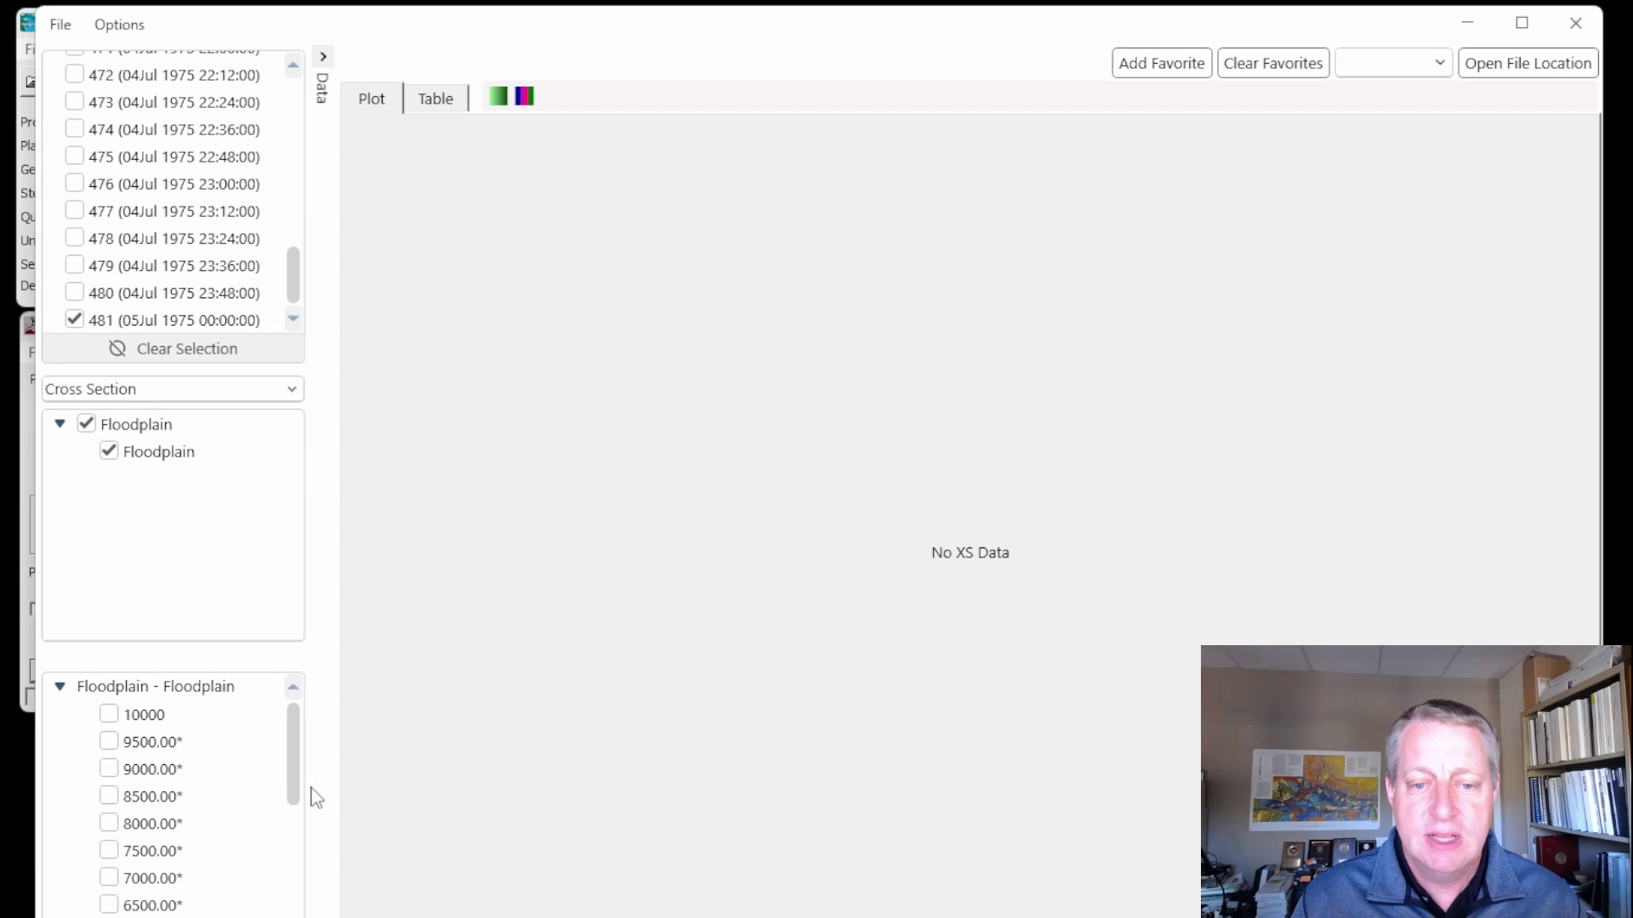
pyautogui.scroll(-1, 293, 825)
pyautogui.scroll(-2, 294, 825)
pyautogui.click(109, 851)
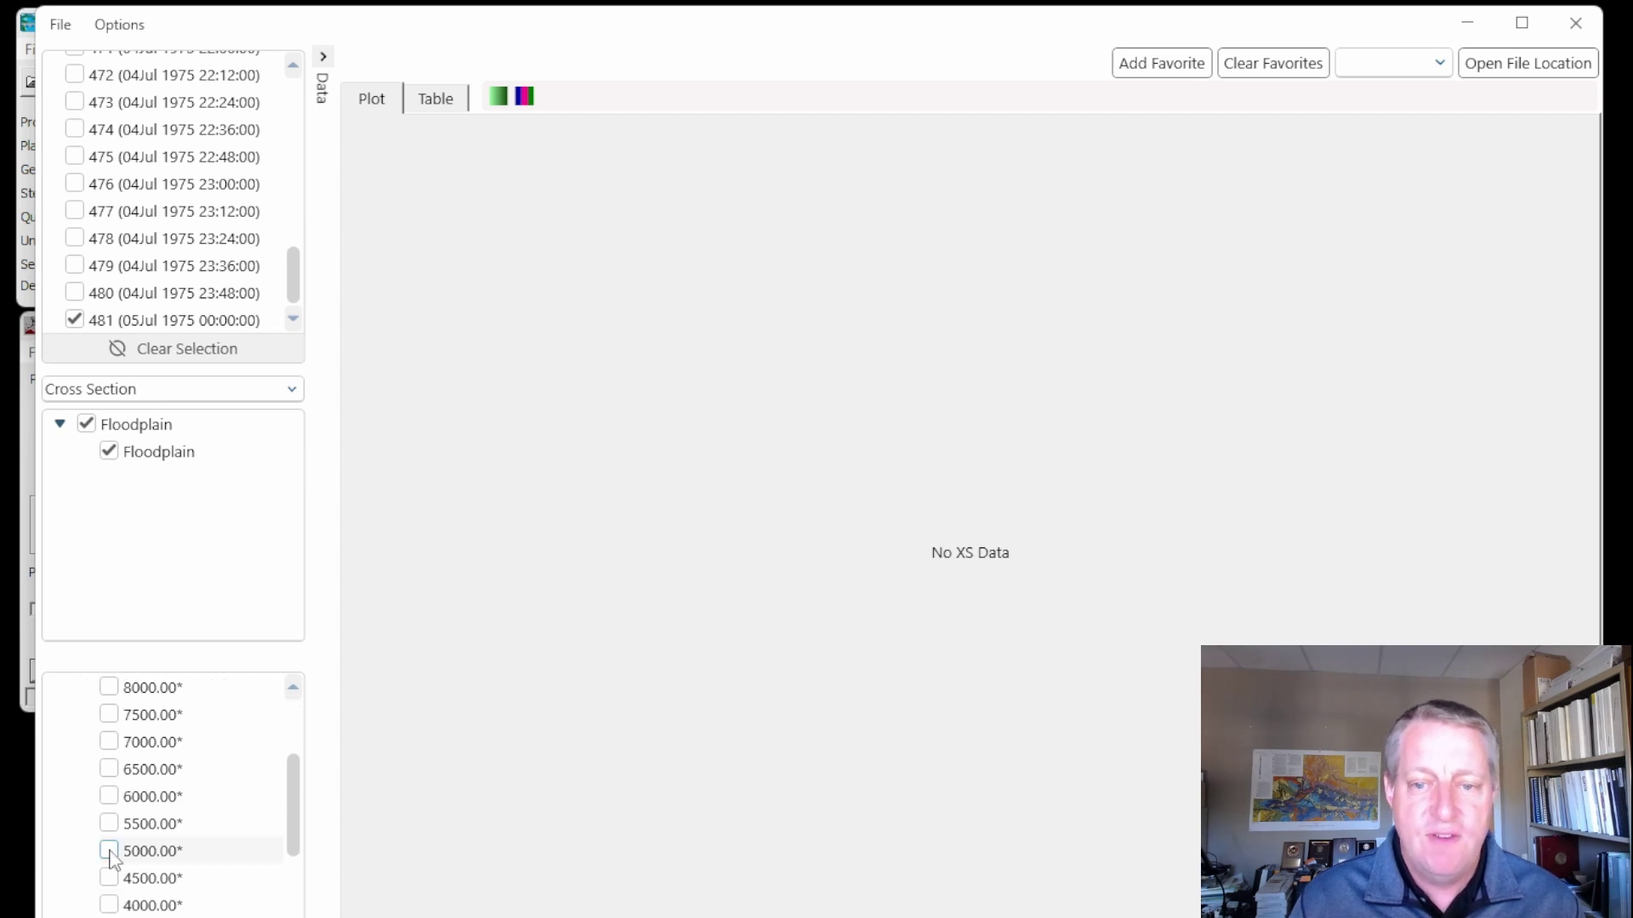
pyautogui.scroll(-4, 111, 856)
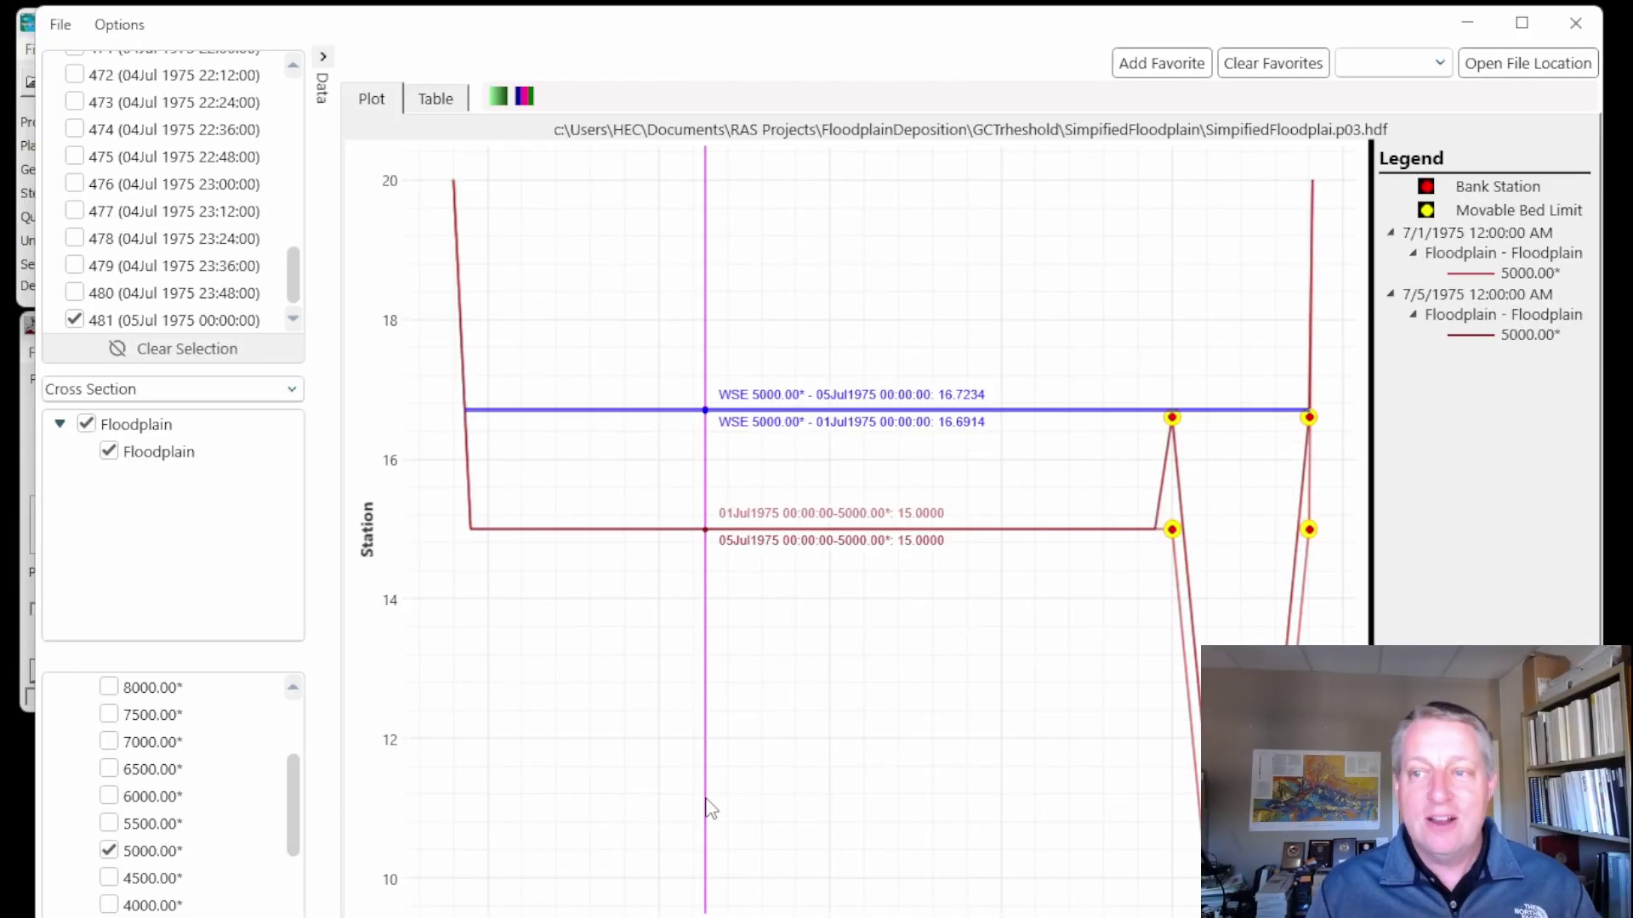
pyautogui.click(1576, 23)
# In the TwoGC None Bed Change Options, set the deposition floodplain partition to Veneer
pyautogui.click(231, 80)
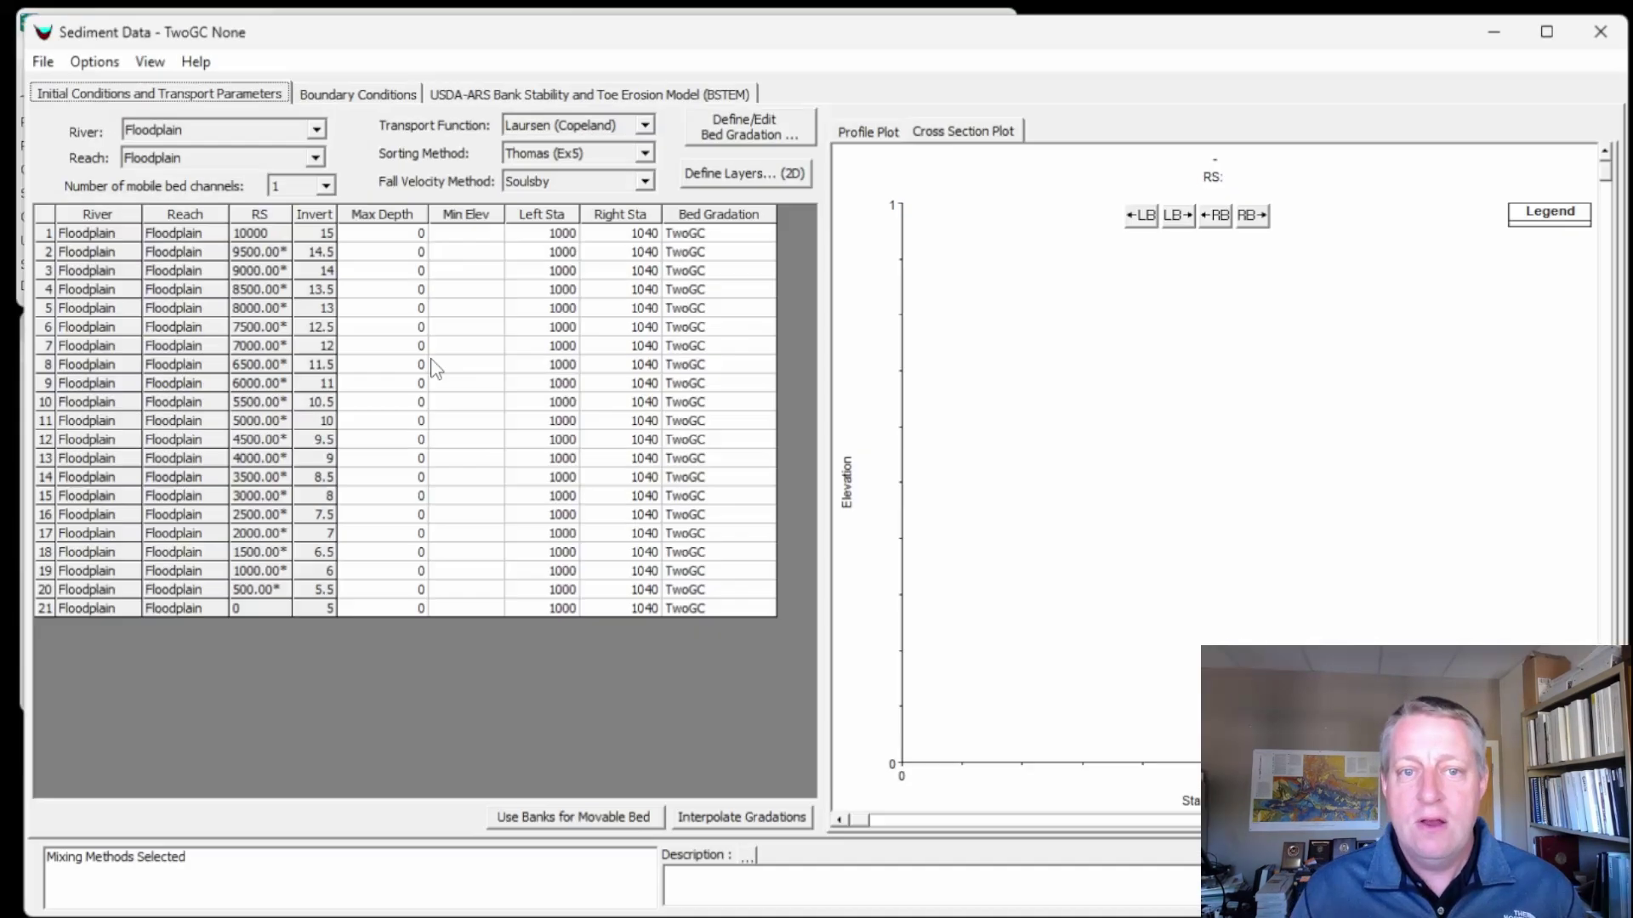
pyautogui.click(86, 58)
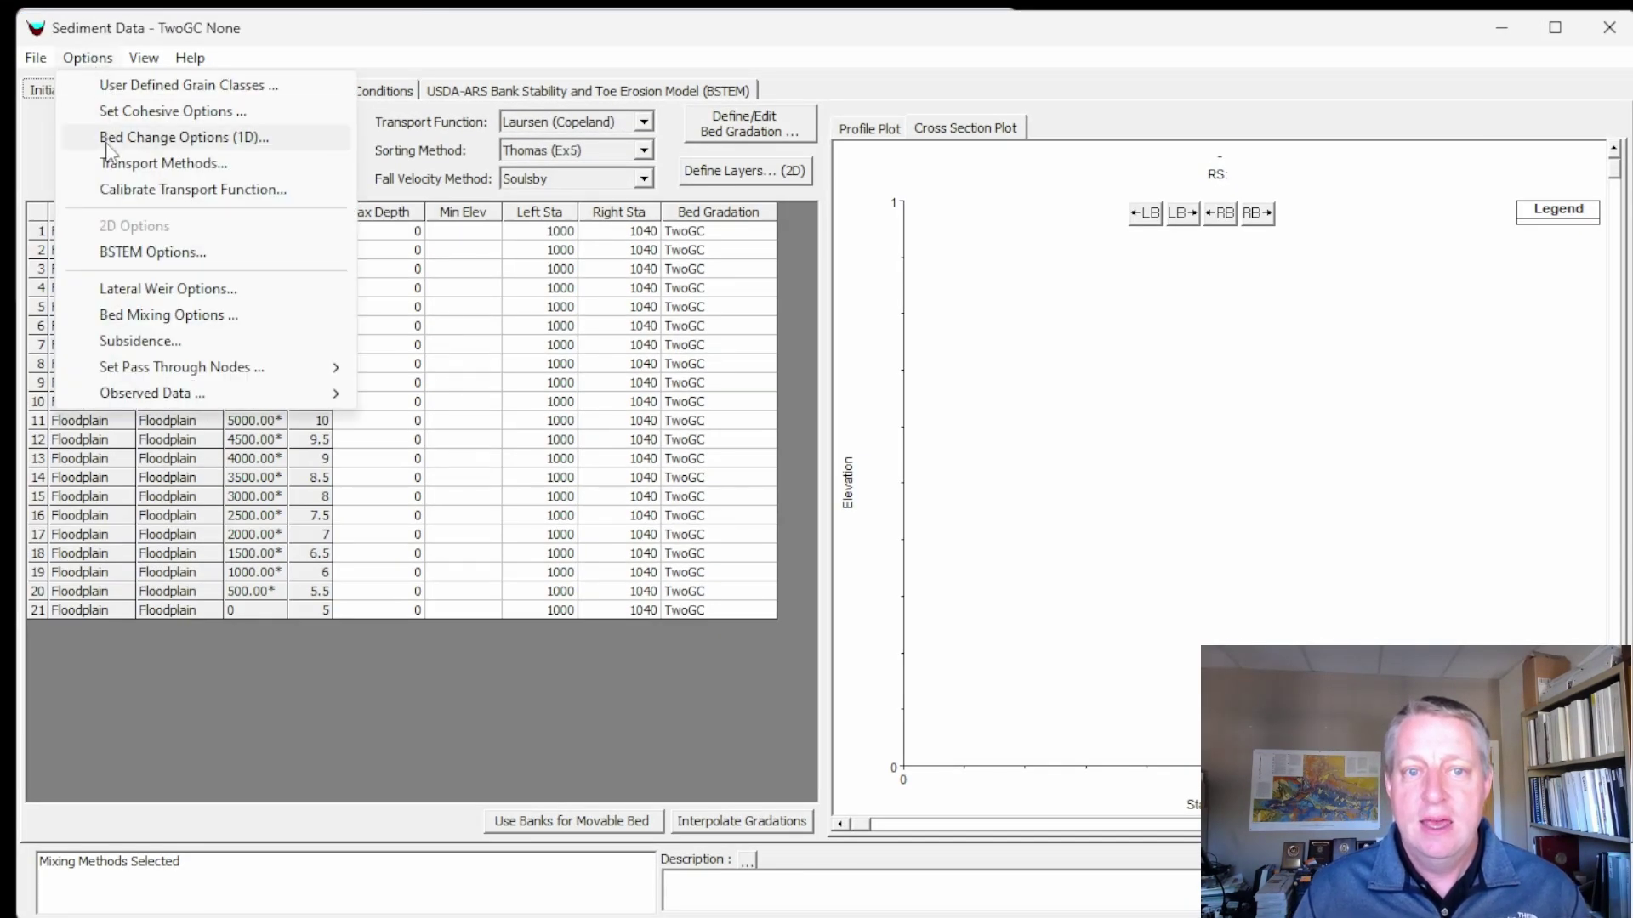
pyautogui.click(114, 144)
pyautogui.click(527, 153)
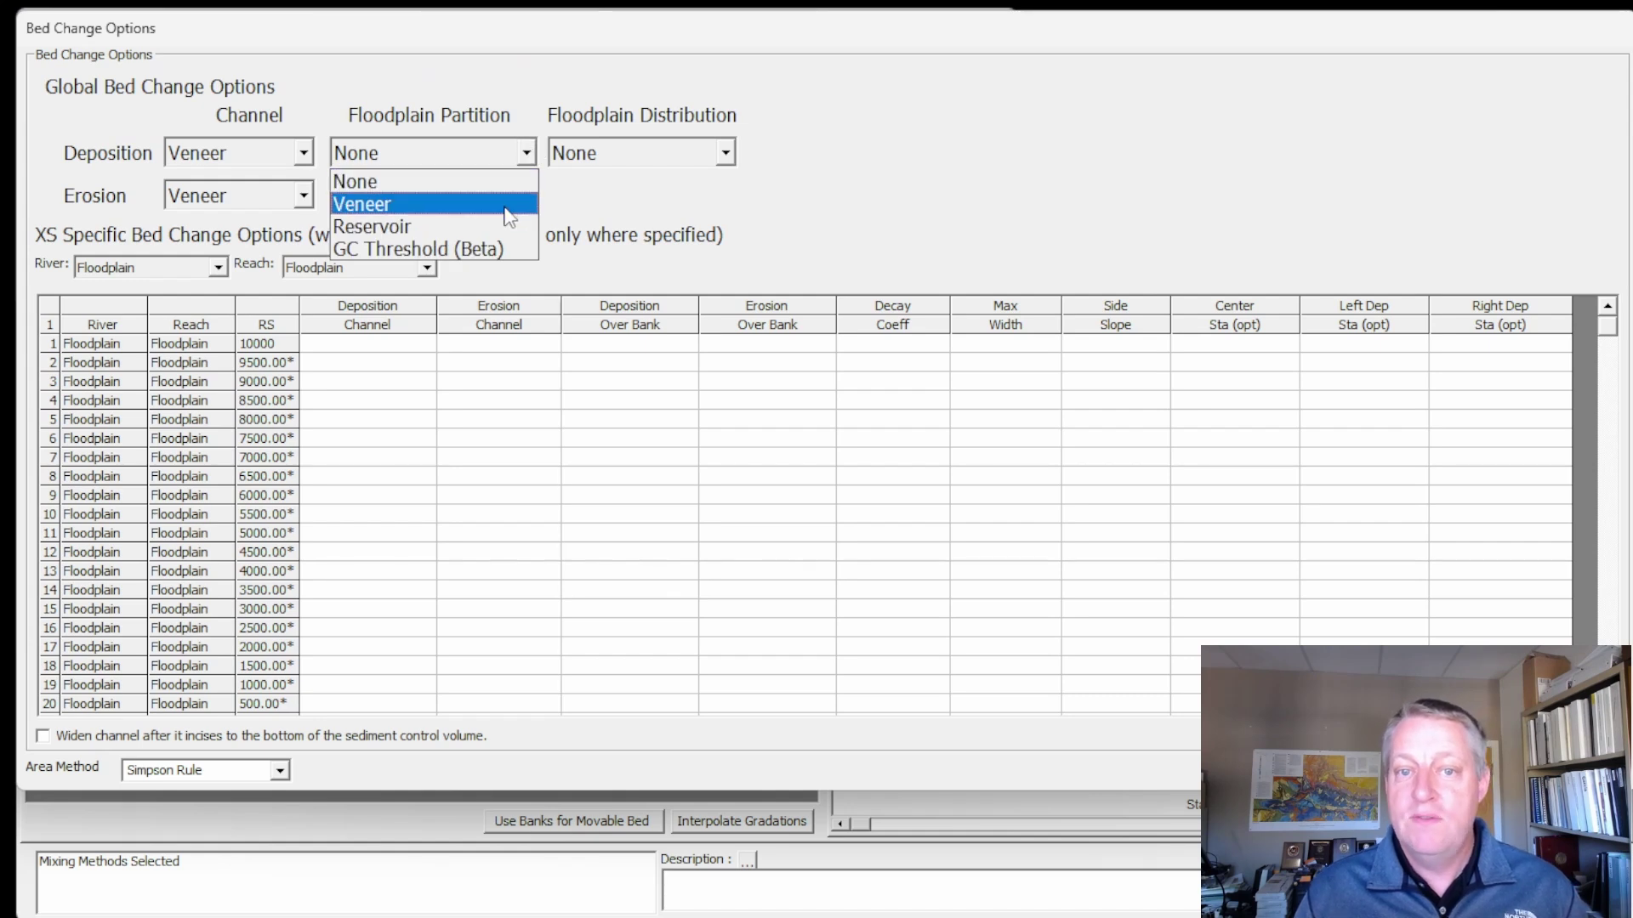
pyautogui.click(509, 205)
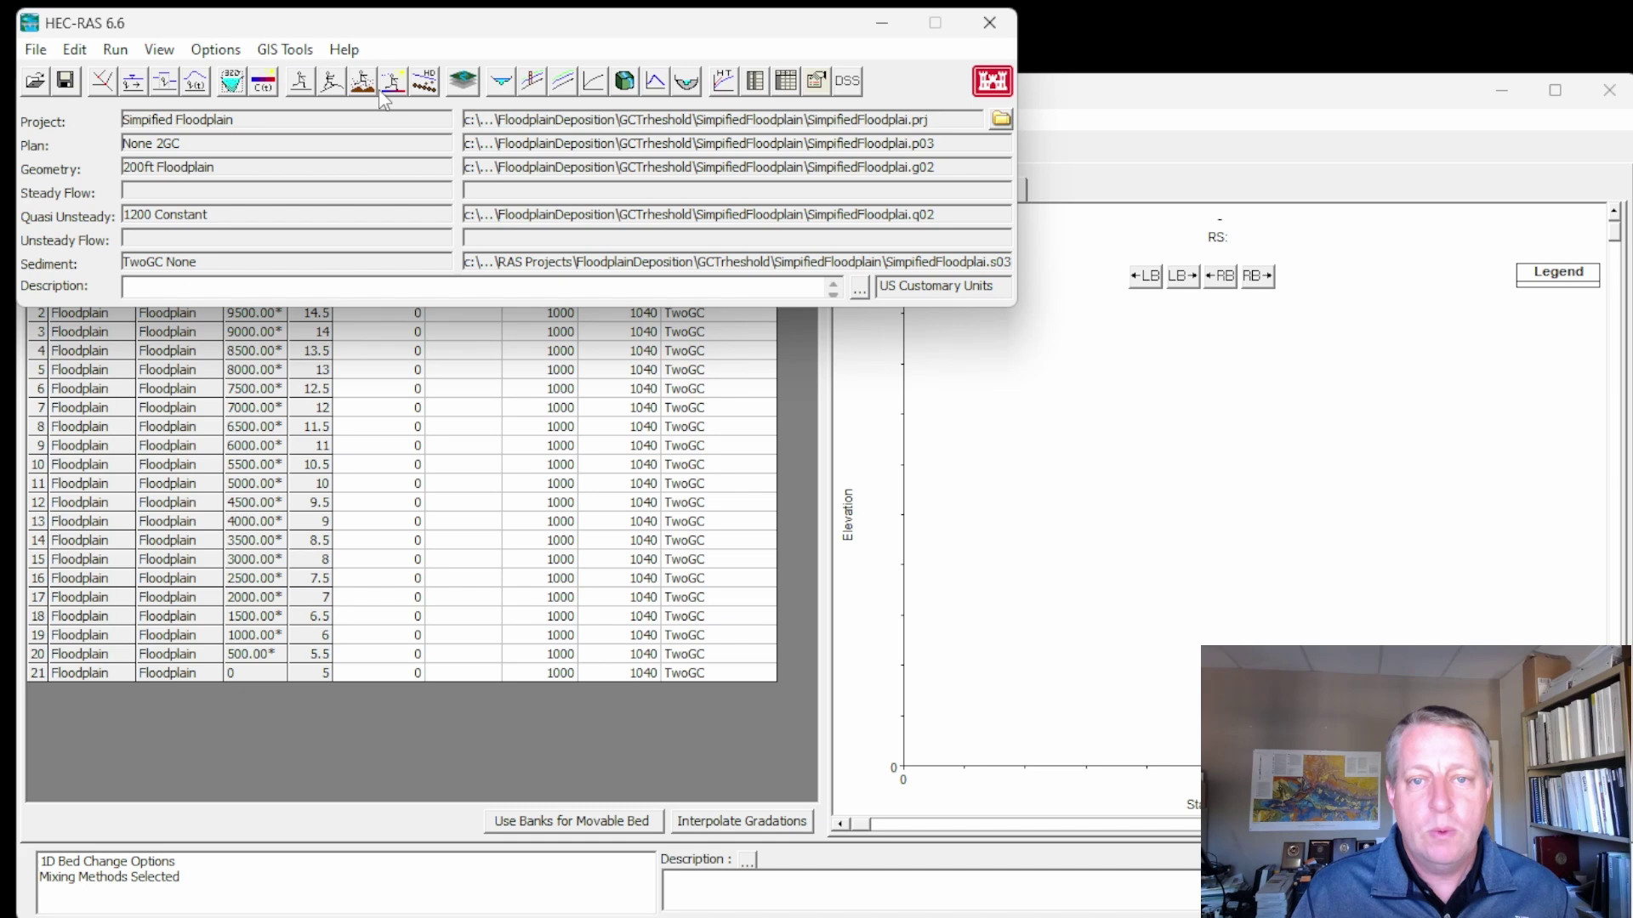
# In Sediment Output plot options, add the Veneer 2GC plan alongside None 2GC
pyautogui.click(159, 49)
pyautogui.click(252, 547)
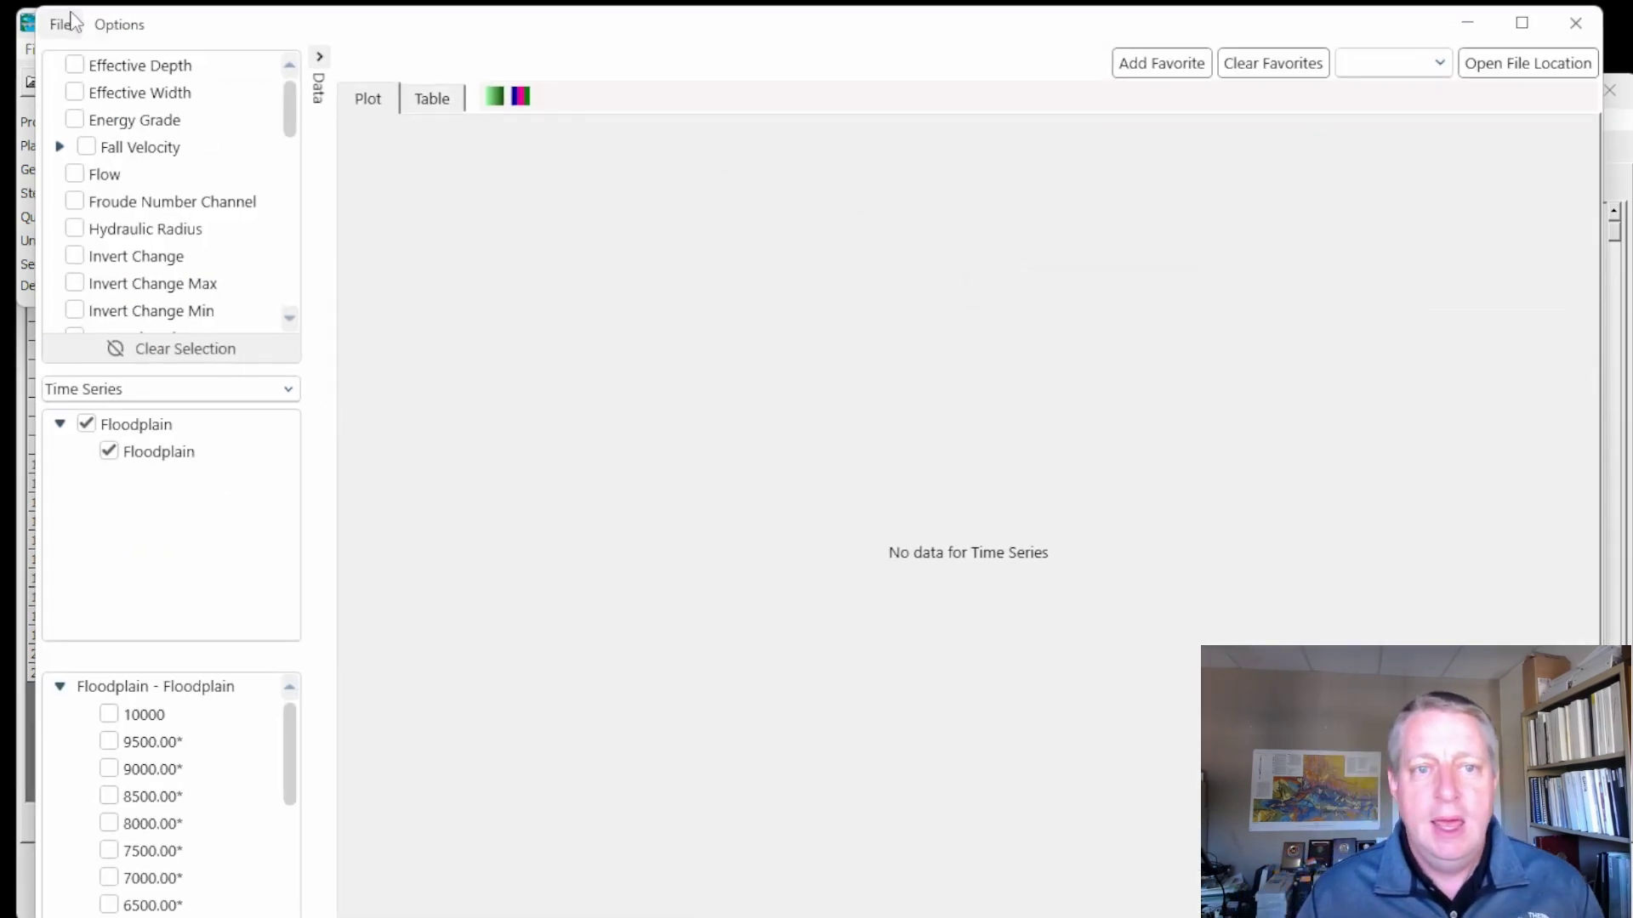
pyautogui.click(117, 26)
pyautogui.click(116, 62)
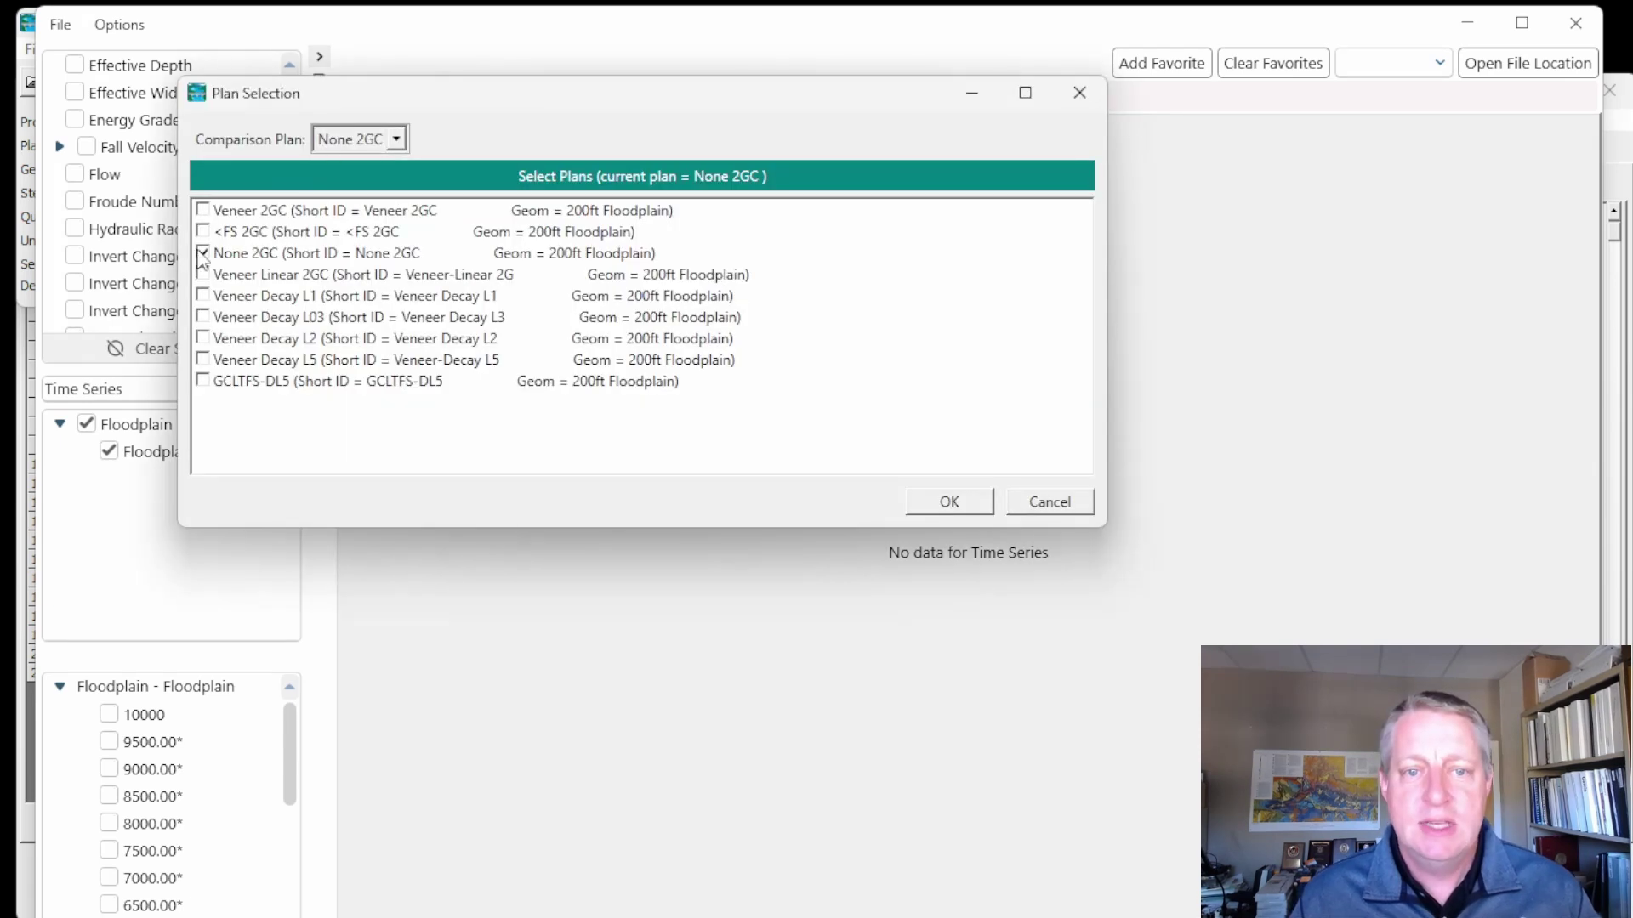
pyautogui.click(203, 210)
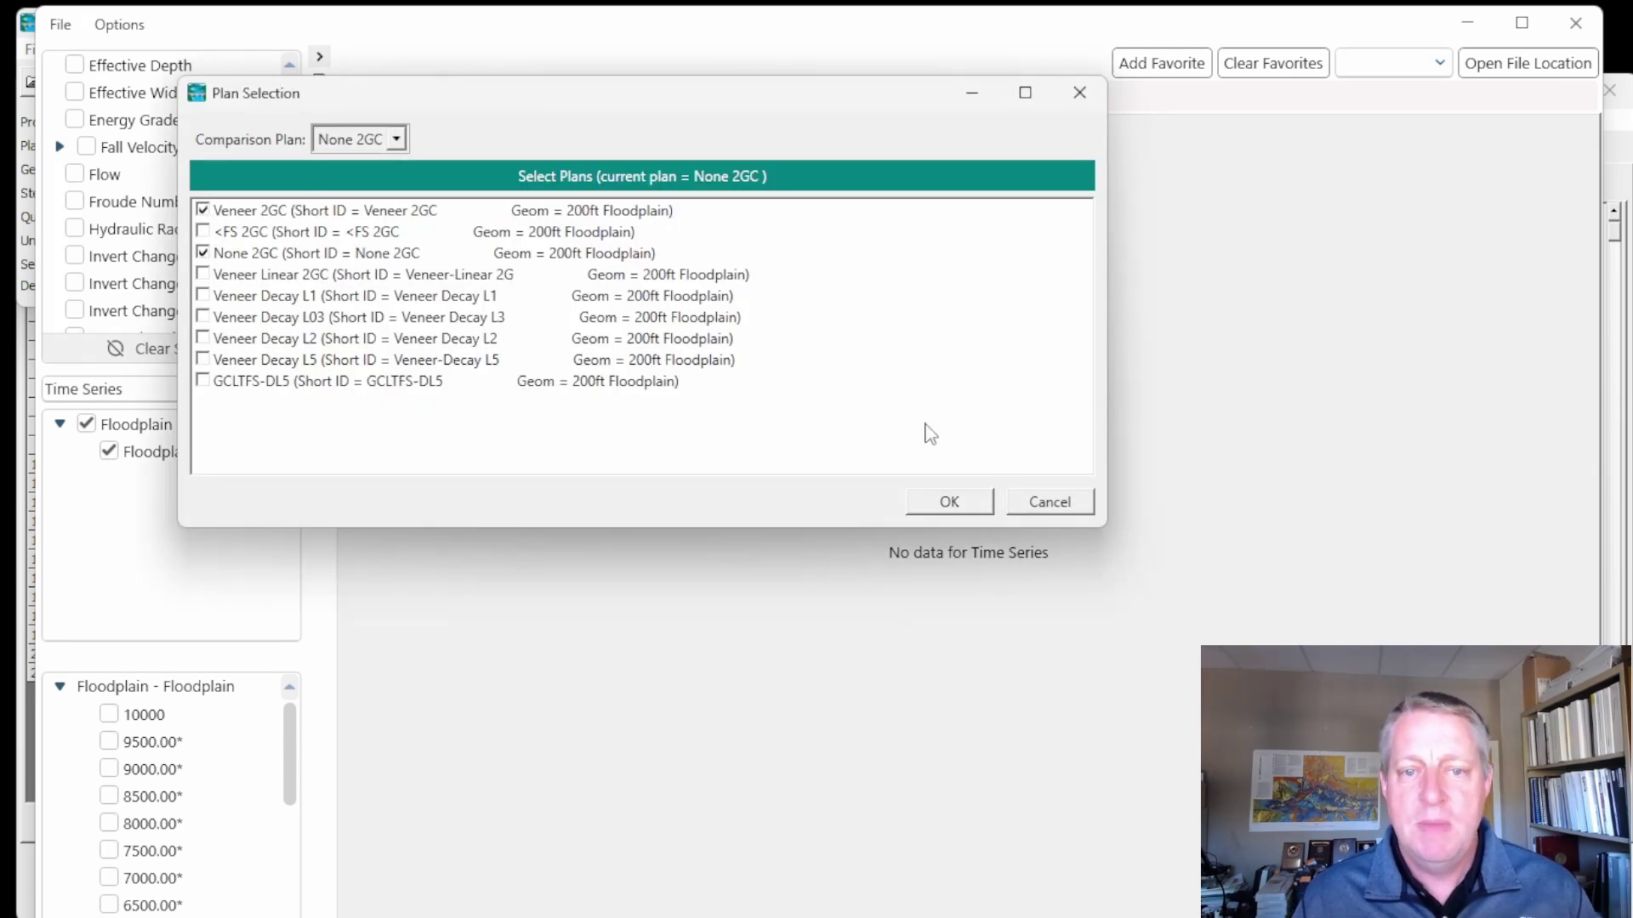
pyautogui.click(949, 501)
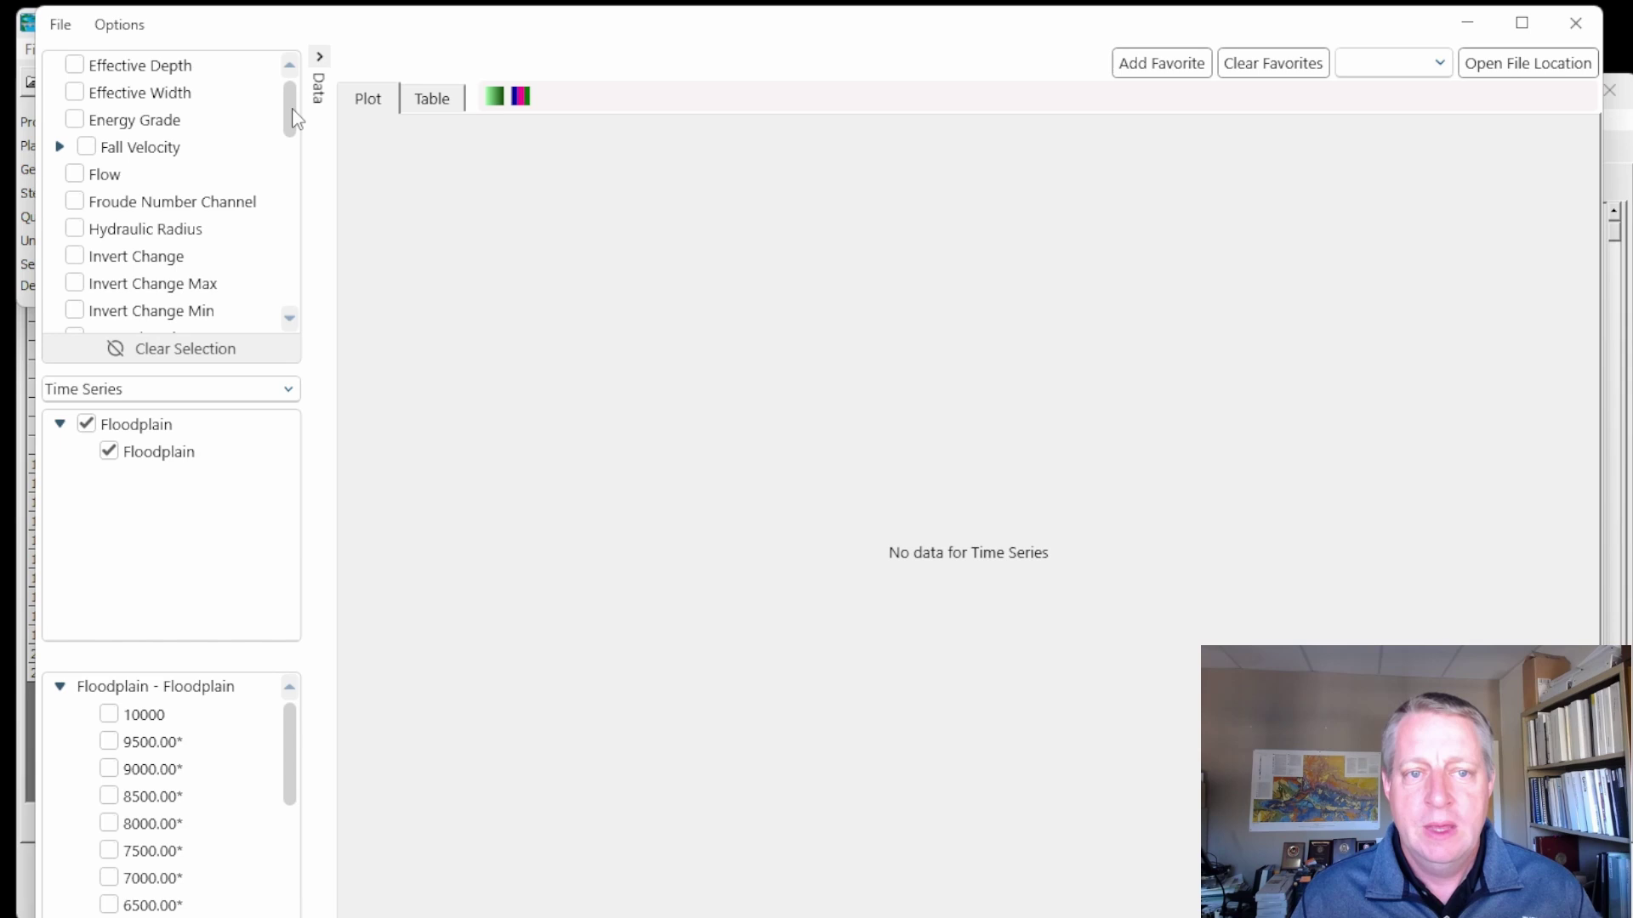
# Plot cross section 5000.00* at time step 481 comparing None 2GC and Veneer 2GC
pyautogui.click(247, 393)
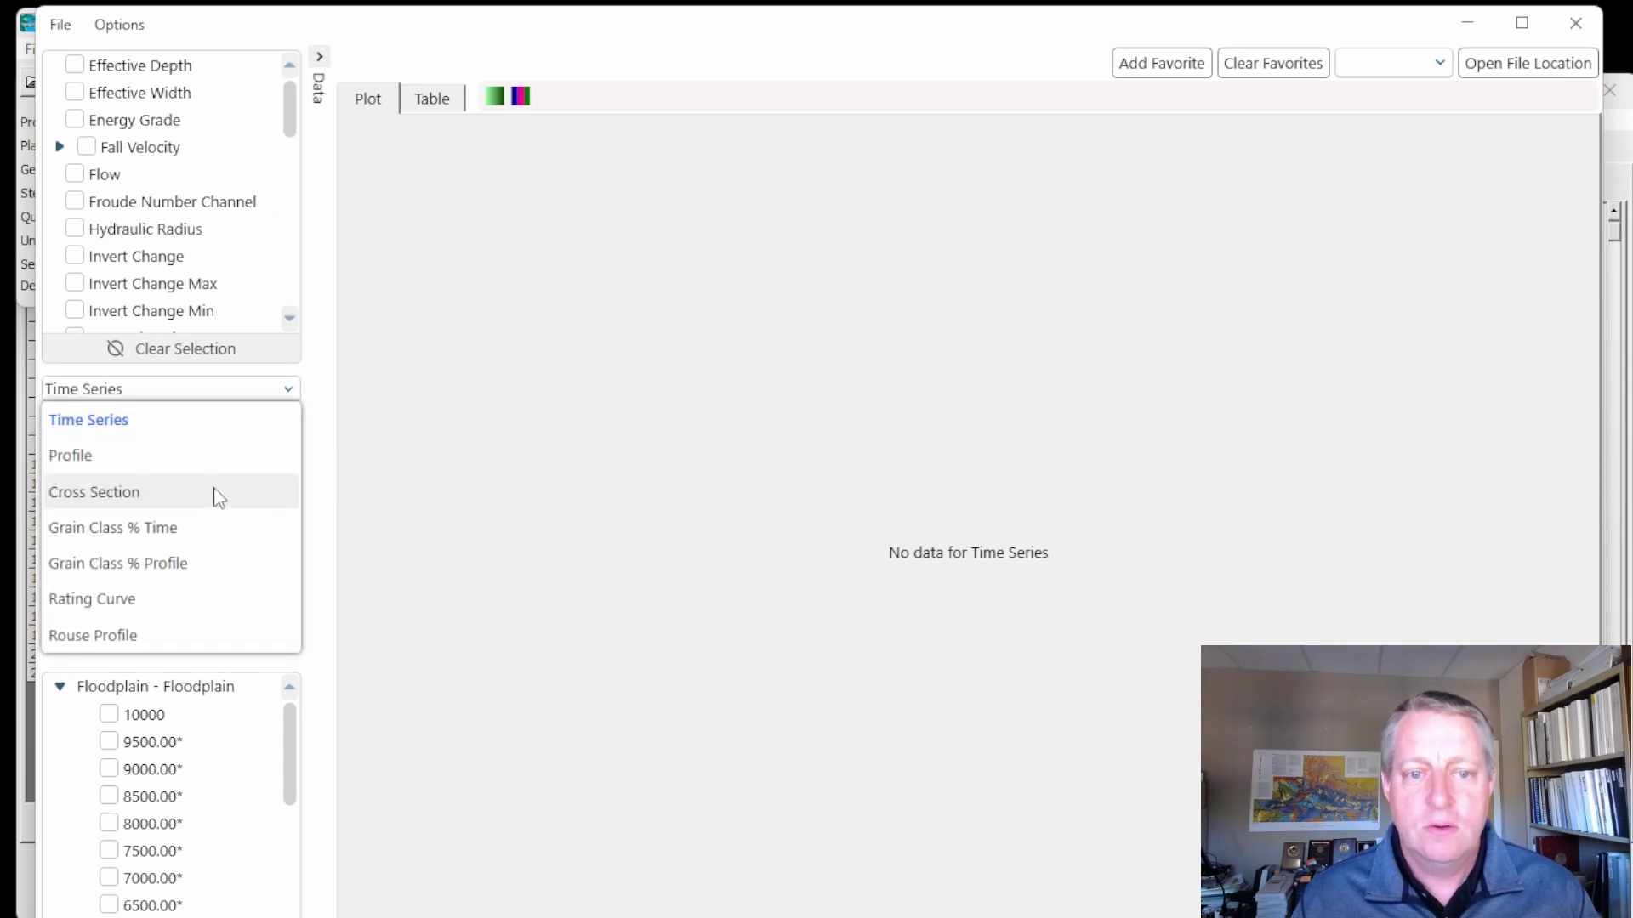
pyautogui.click(219, 497)
pyautogui.moveTo(291, 119); pyautogui.dragTo(298, 323)
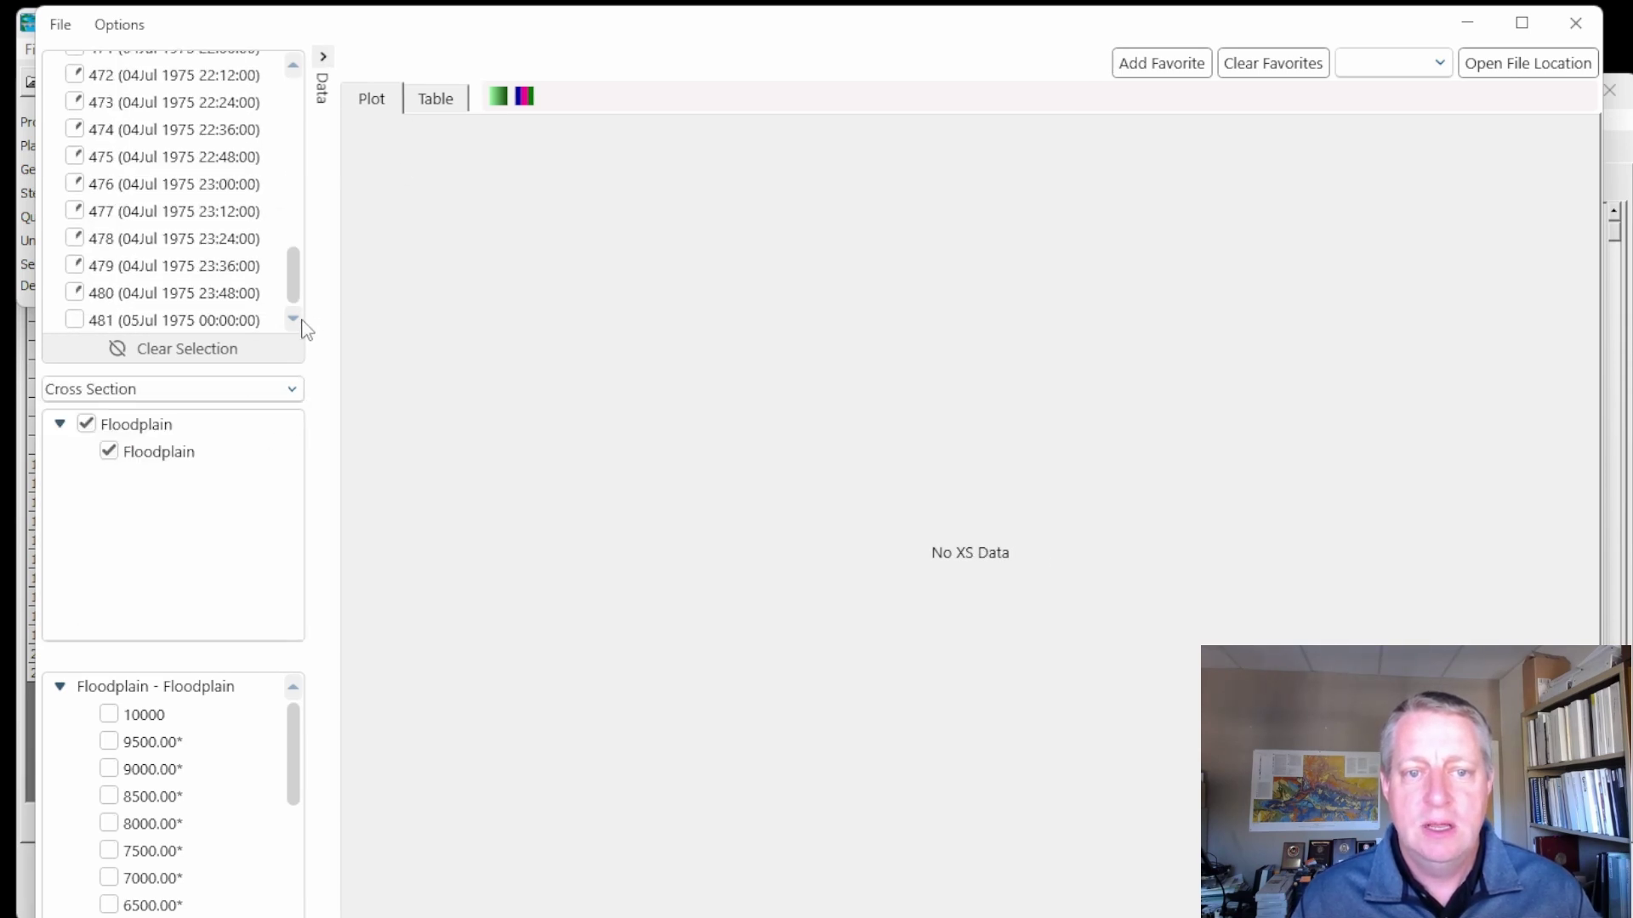
pyautogui.click(75, 321)
pyautogui.scroll(-2, 288, 809)
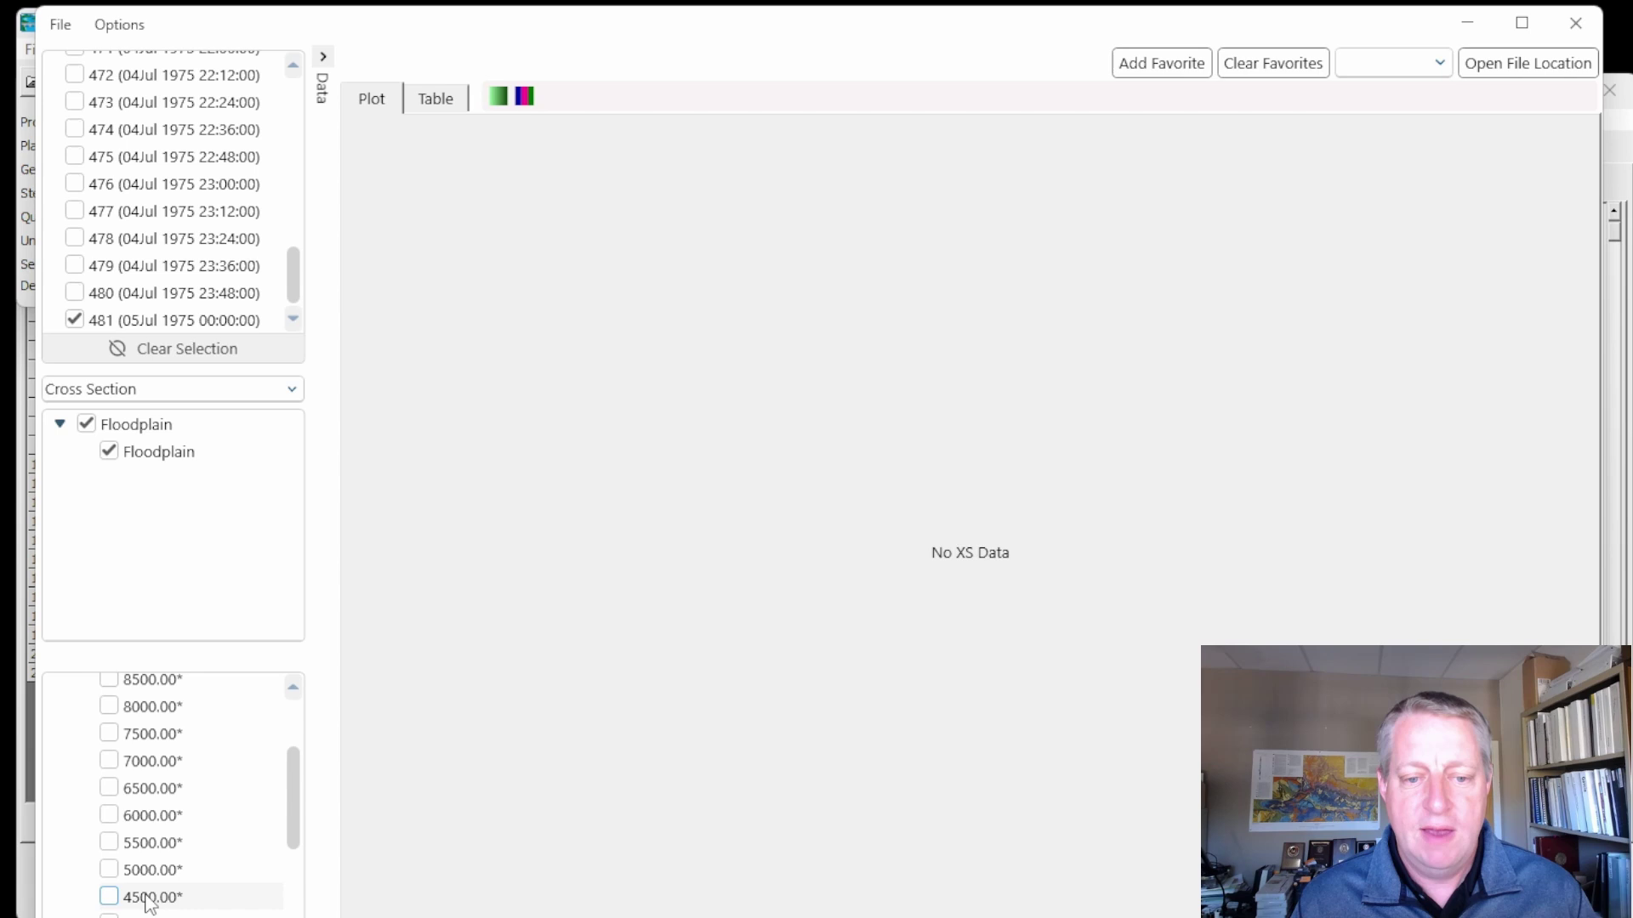
pyautogui.click(109, 870)
pyautogui.rightClick(837, 629)
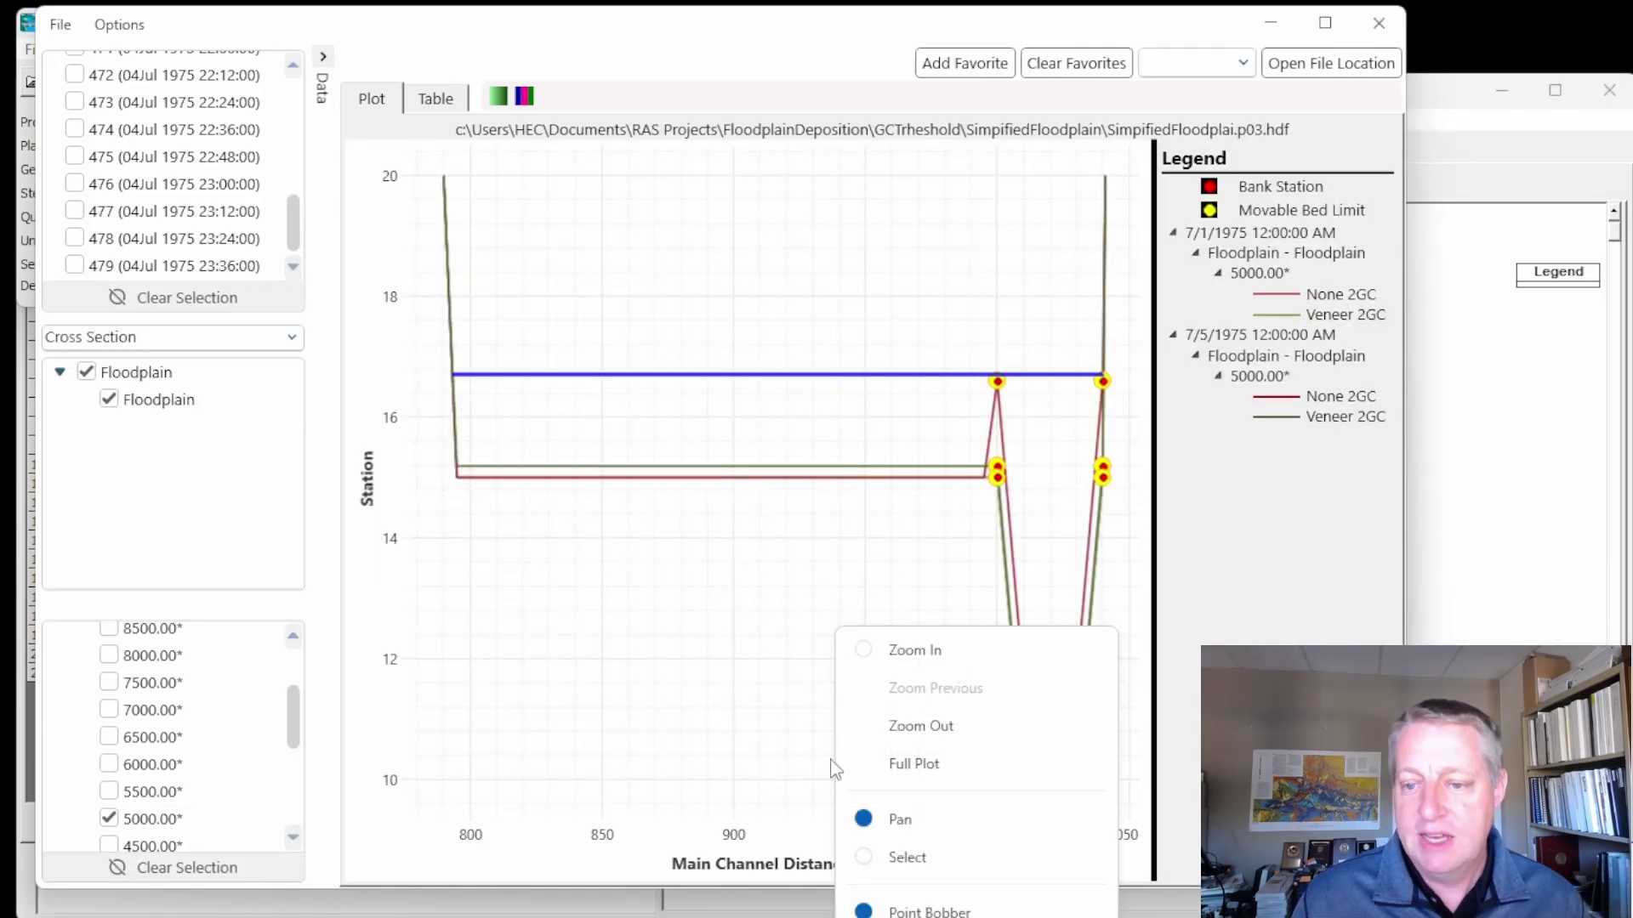
pyautogui.click(866, 912)
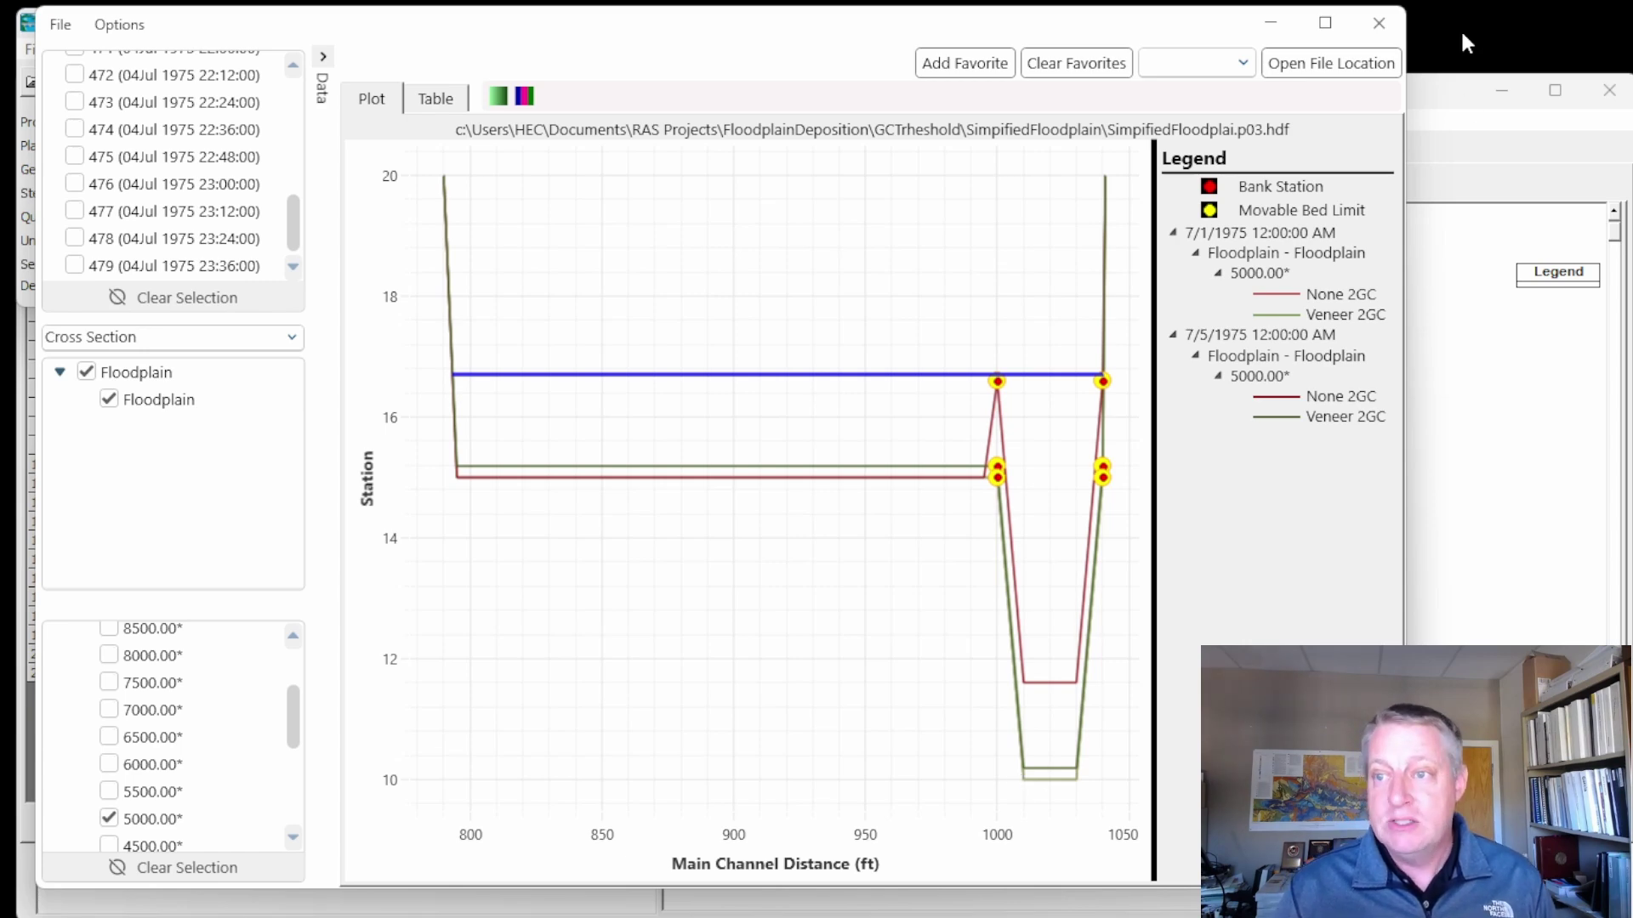
# Close the comparison plot and switch the deposition floodplain partition to GC Threshold (Beta)
pyautogui.click(1379, 23)
pyautogui.click(88, 120)
pyautogui.click(145, 200)
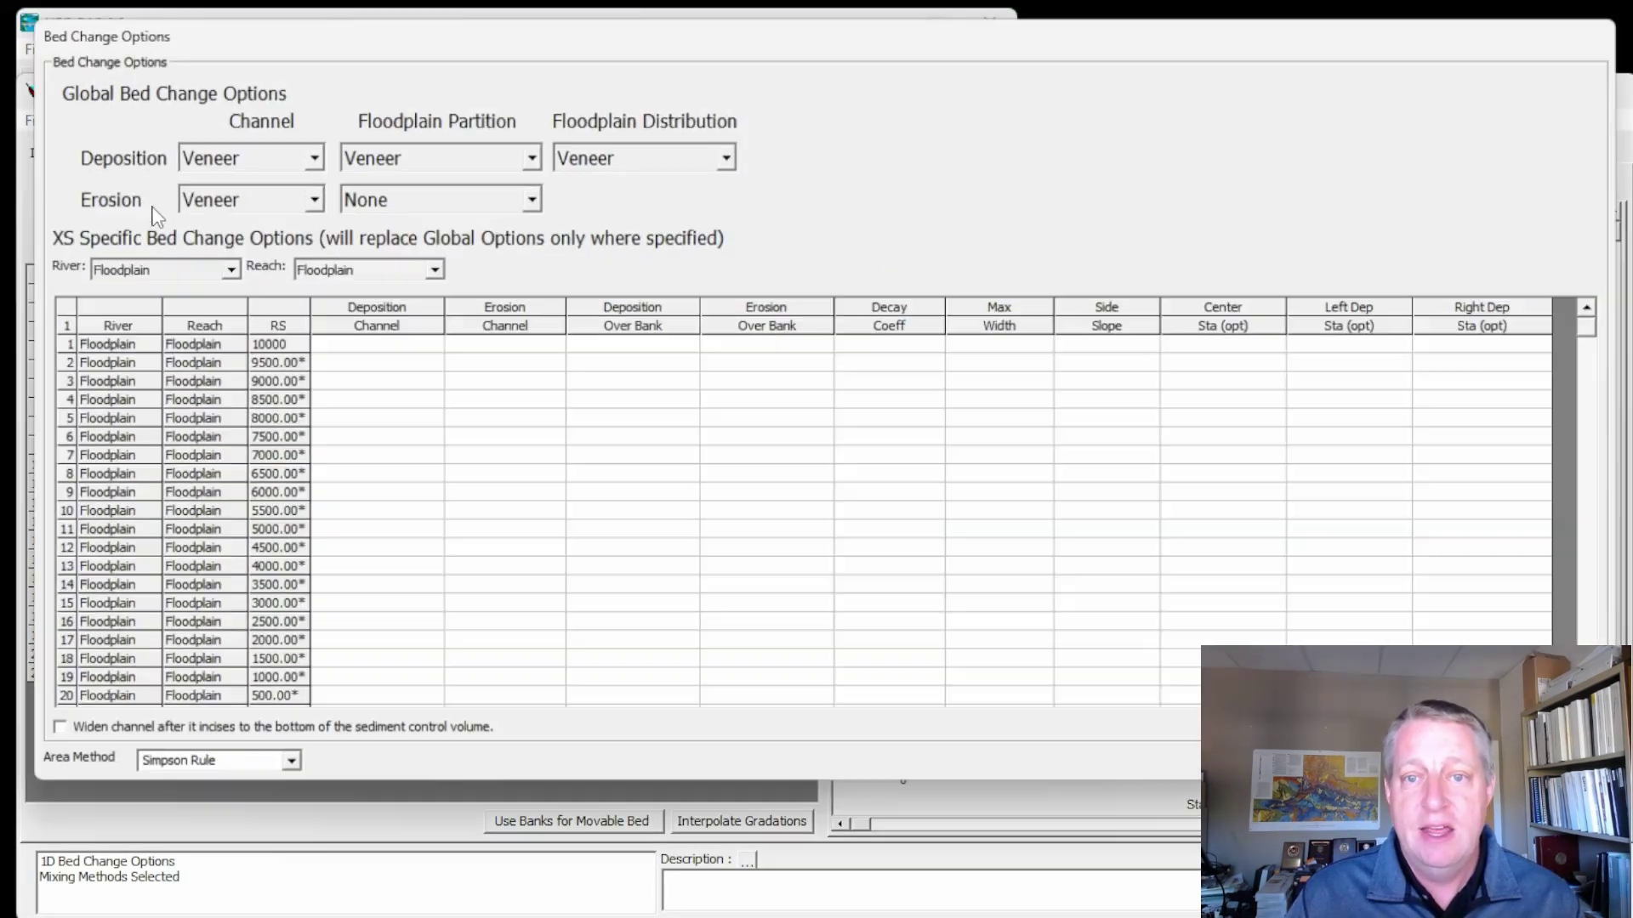
pyautogui.click(526, 153)
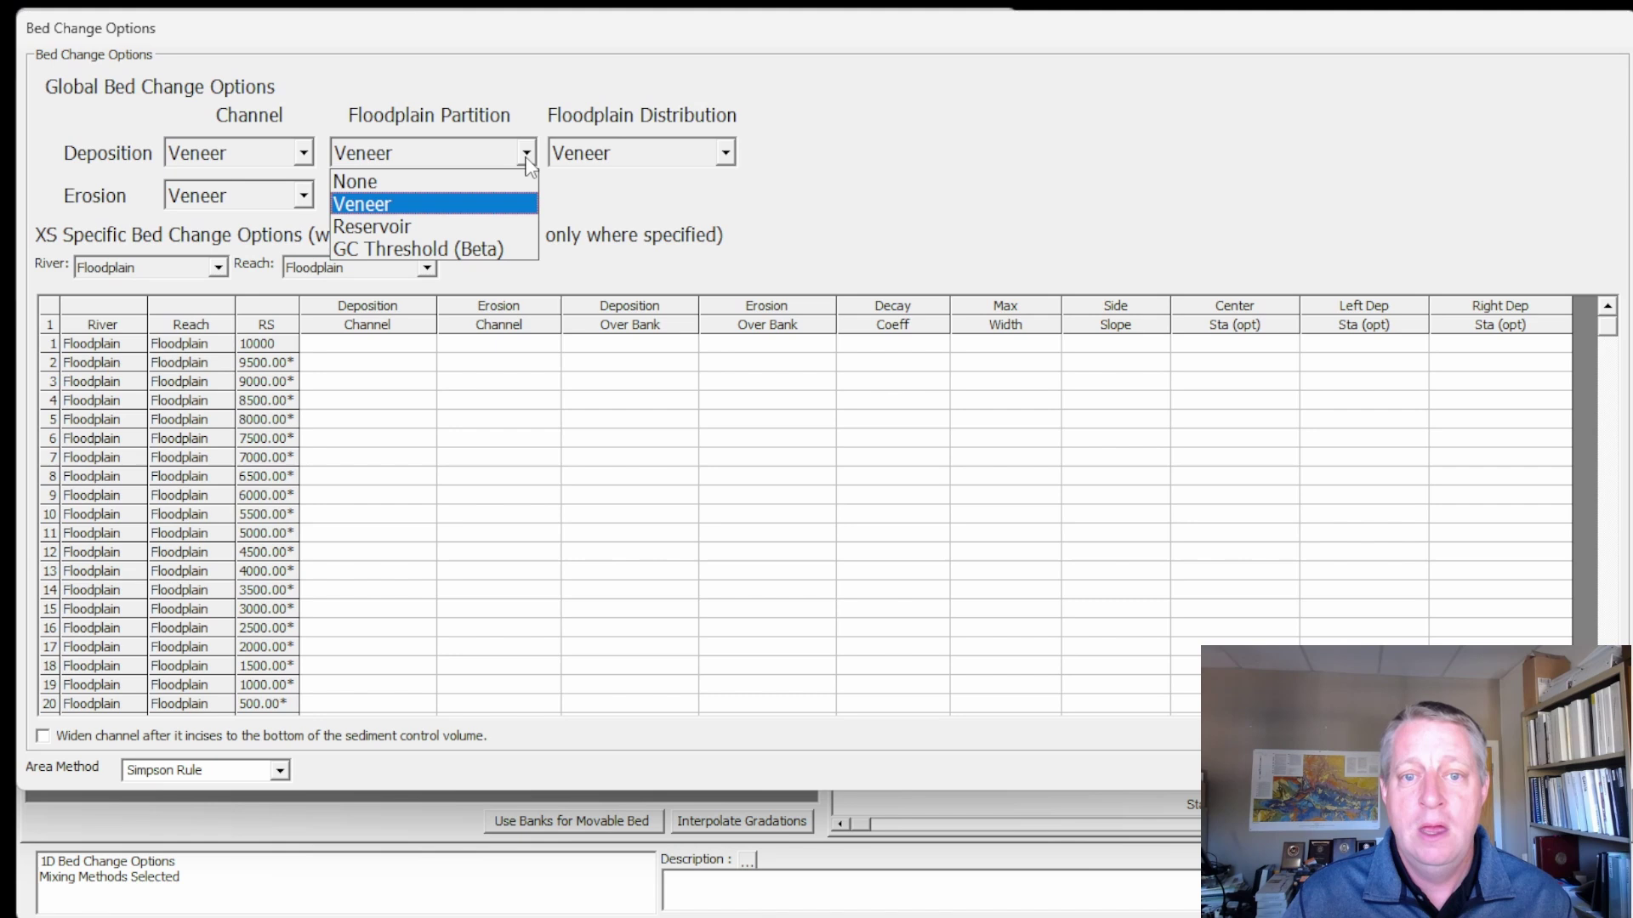
pyautogui.click(495, 249)
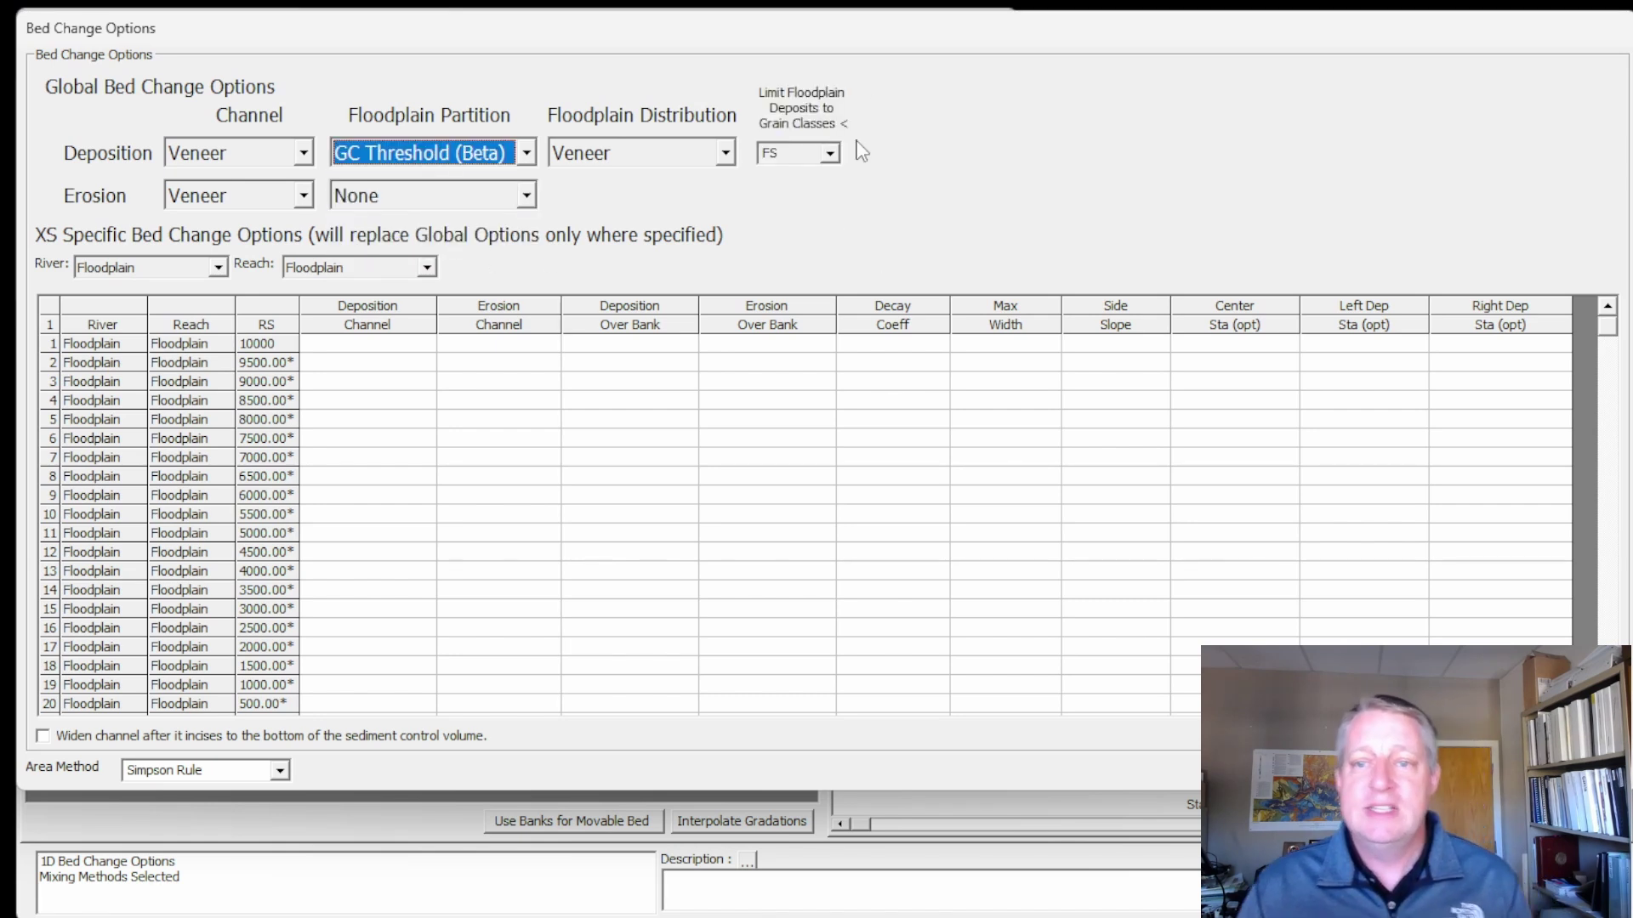
# Limit floodplain deposits to grain classes finer than FS
pyautogui.click(830, 154)
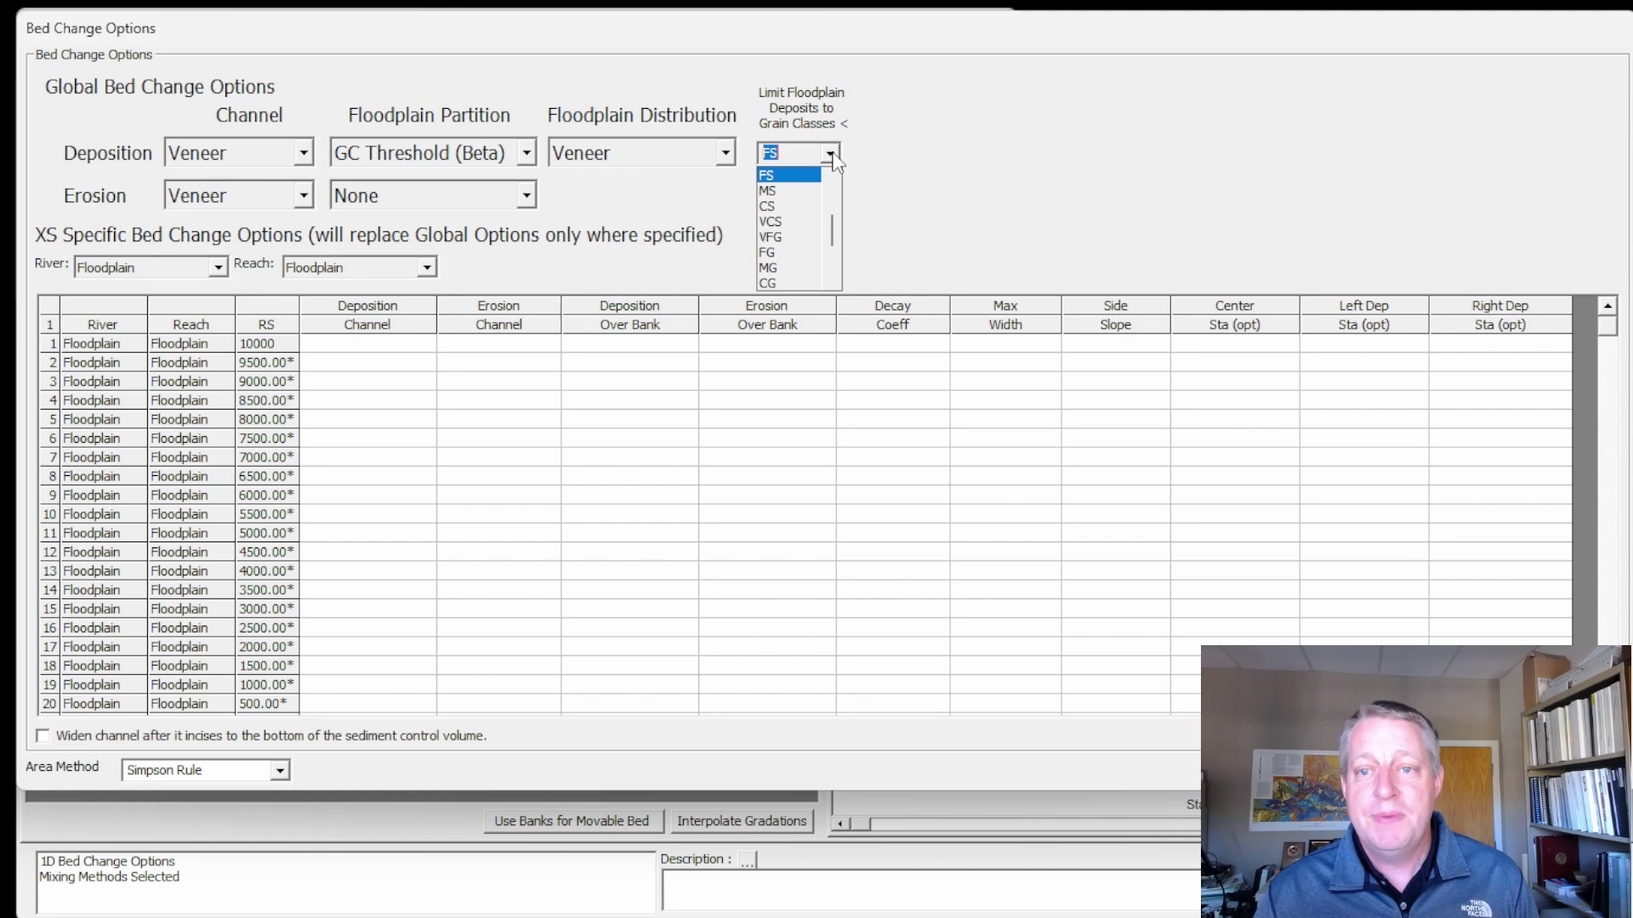
pyautogui.click(808, 177)
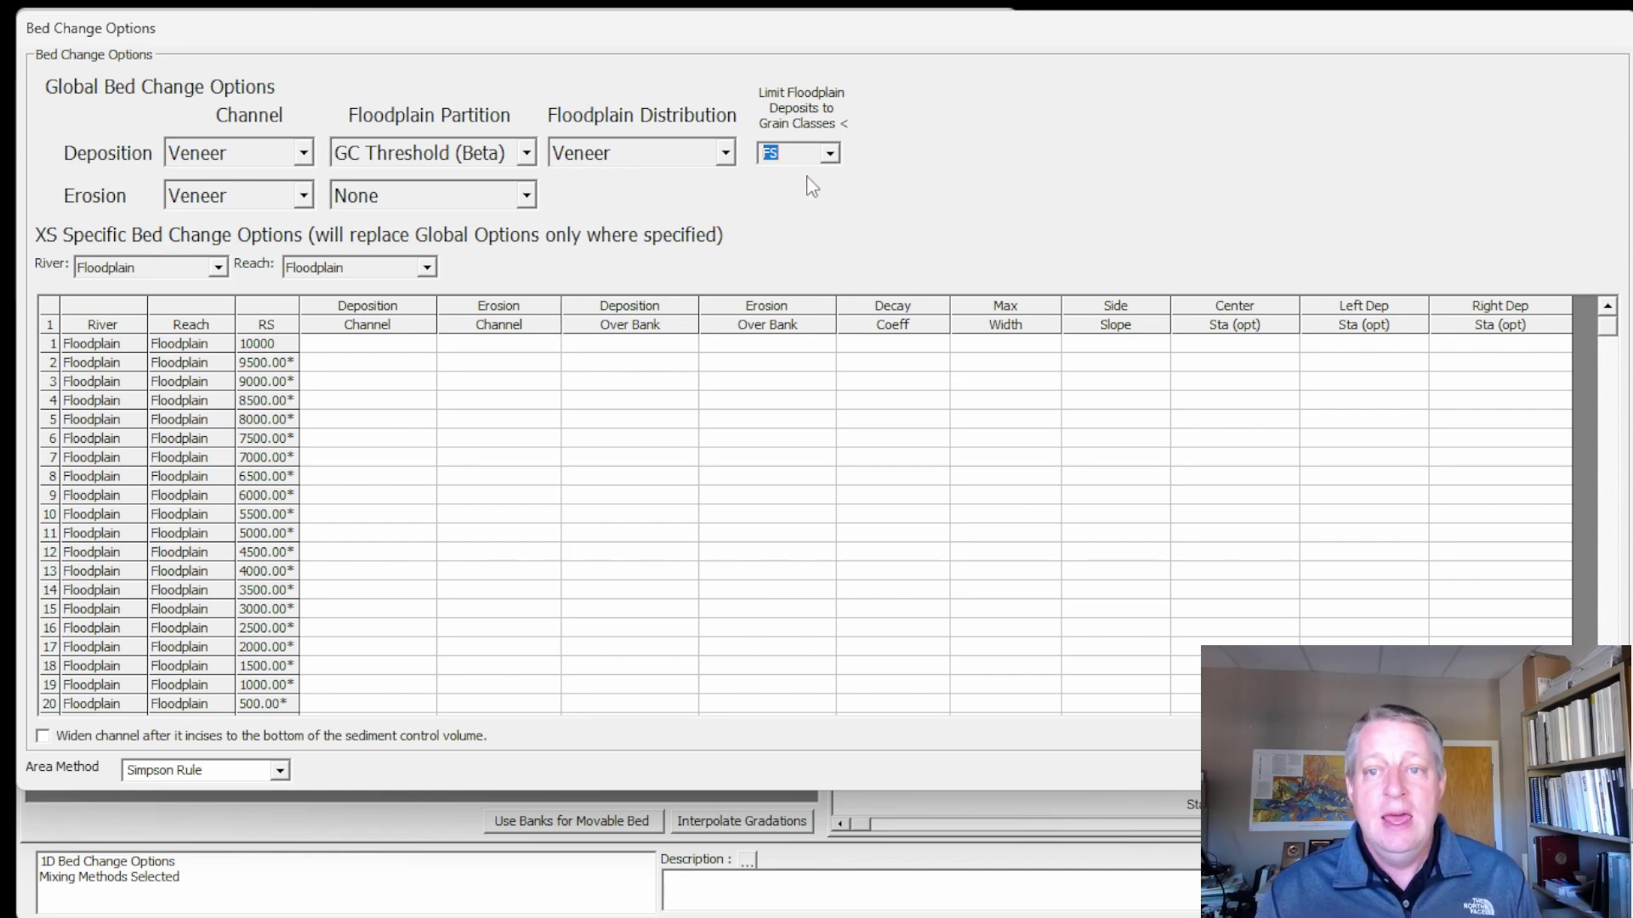
pyautogui.click(812, 367)
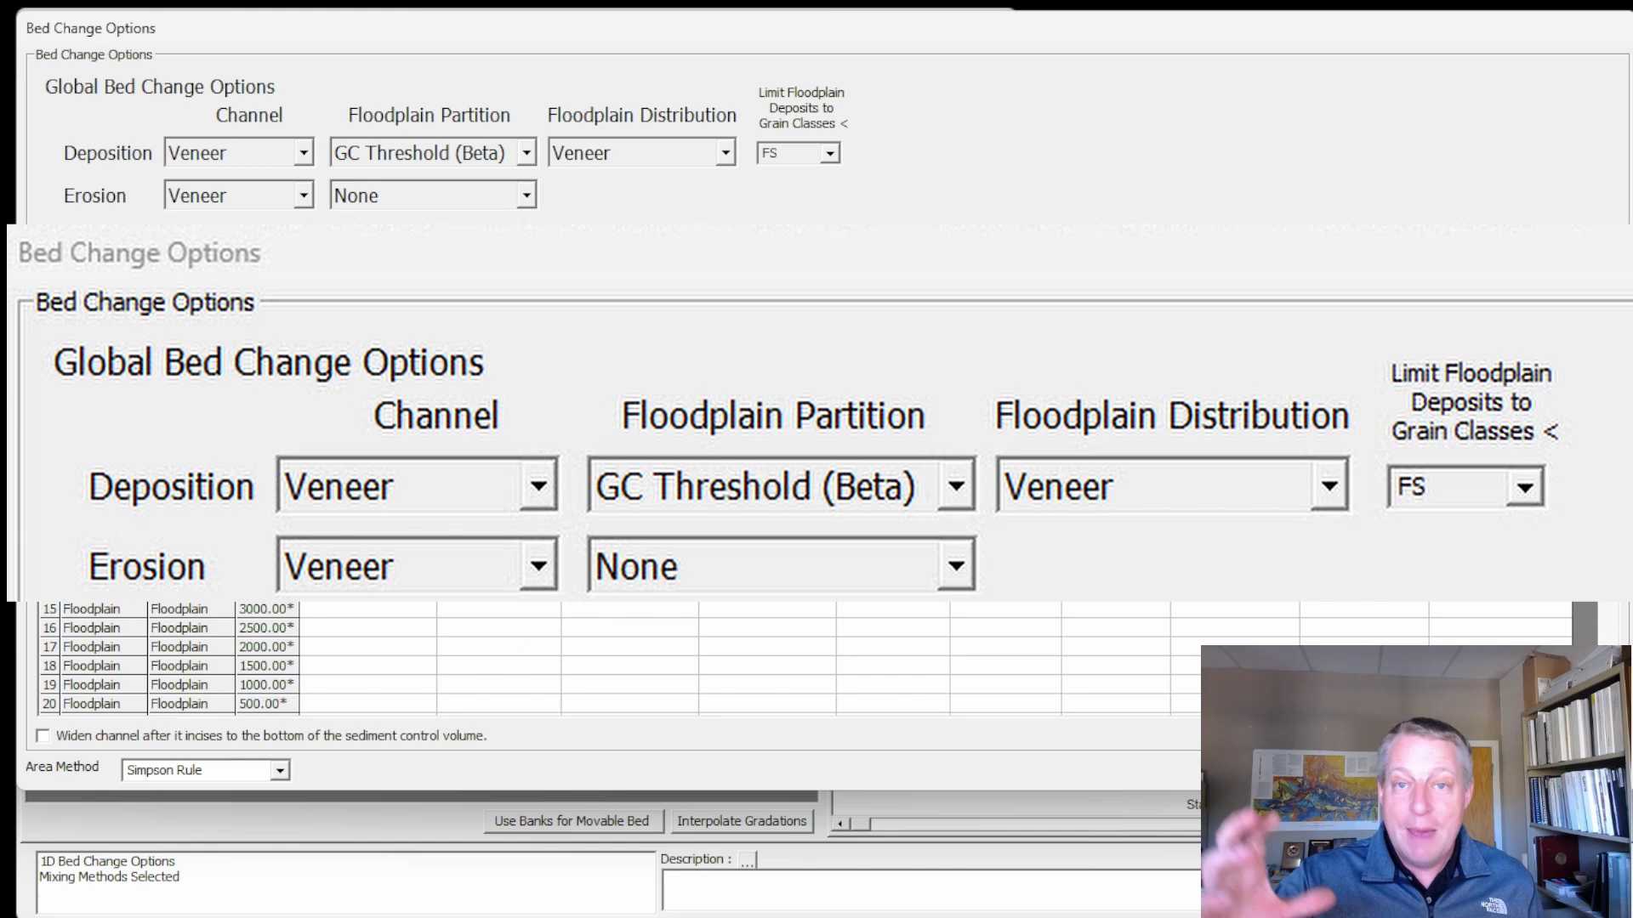
pyautogui.click(829, 153)
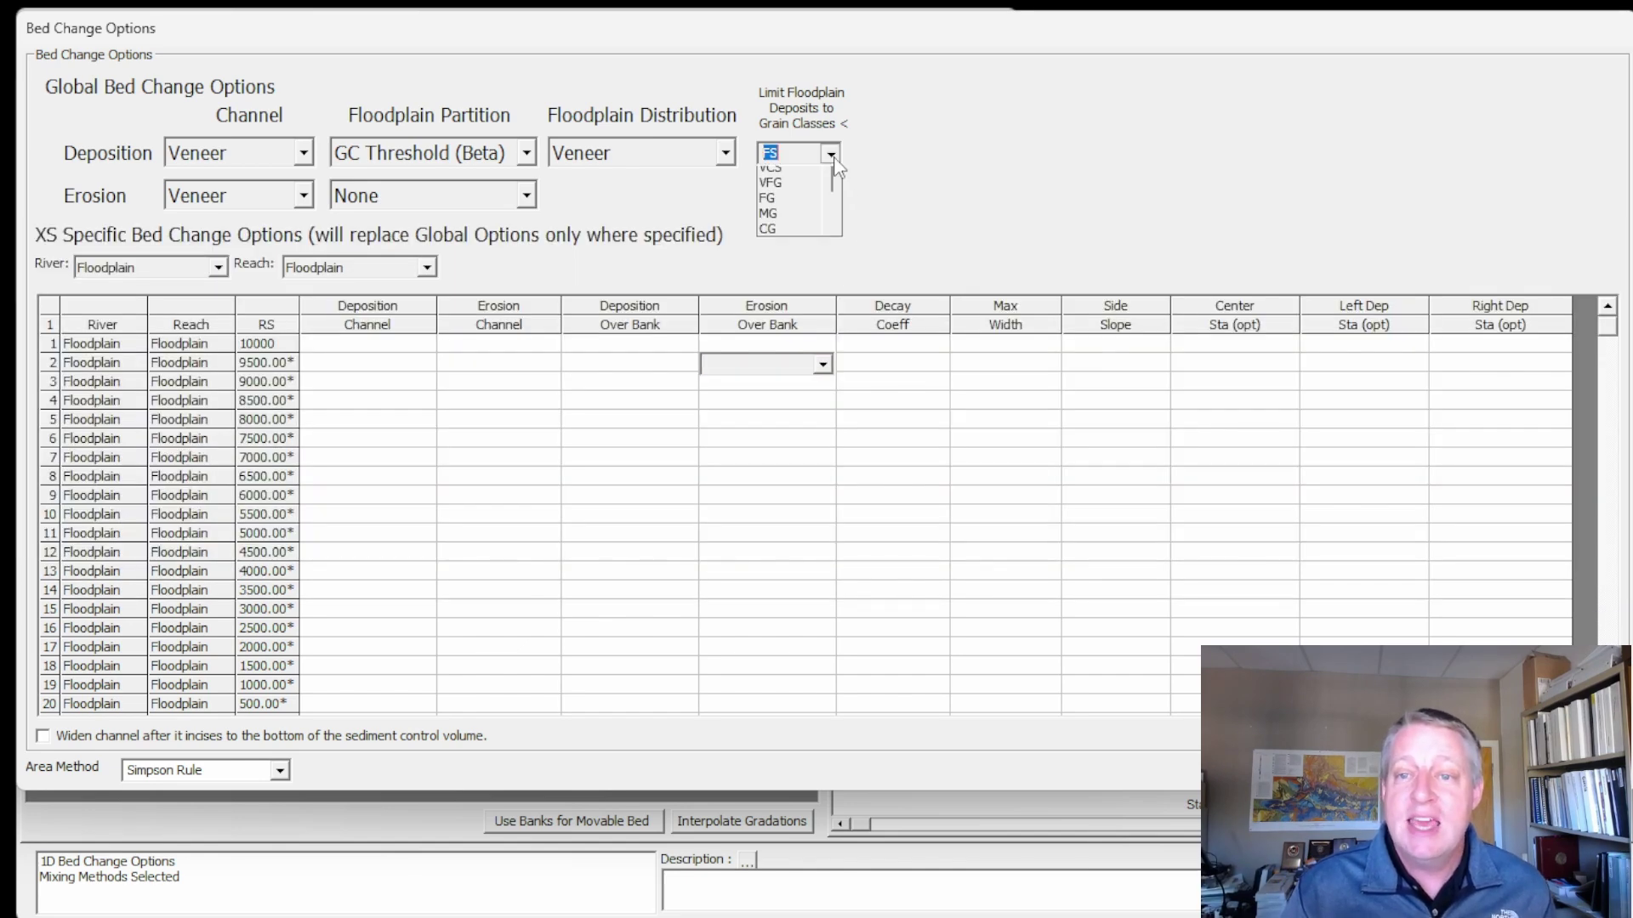
pyautogui.click(832, 158)
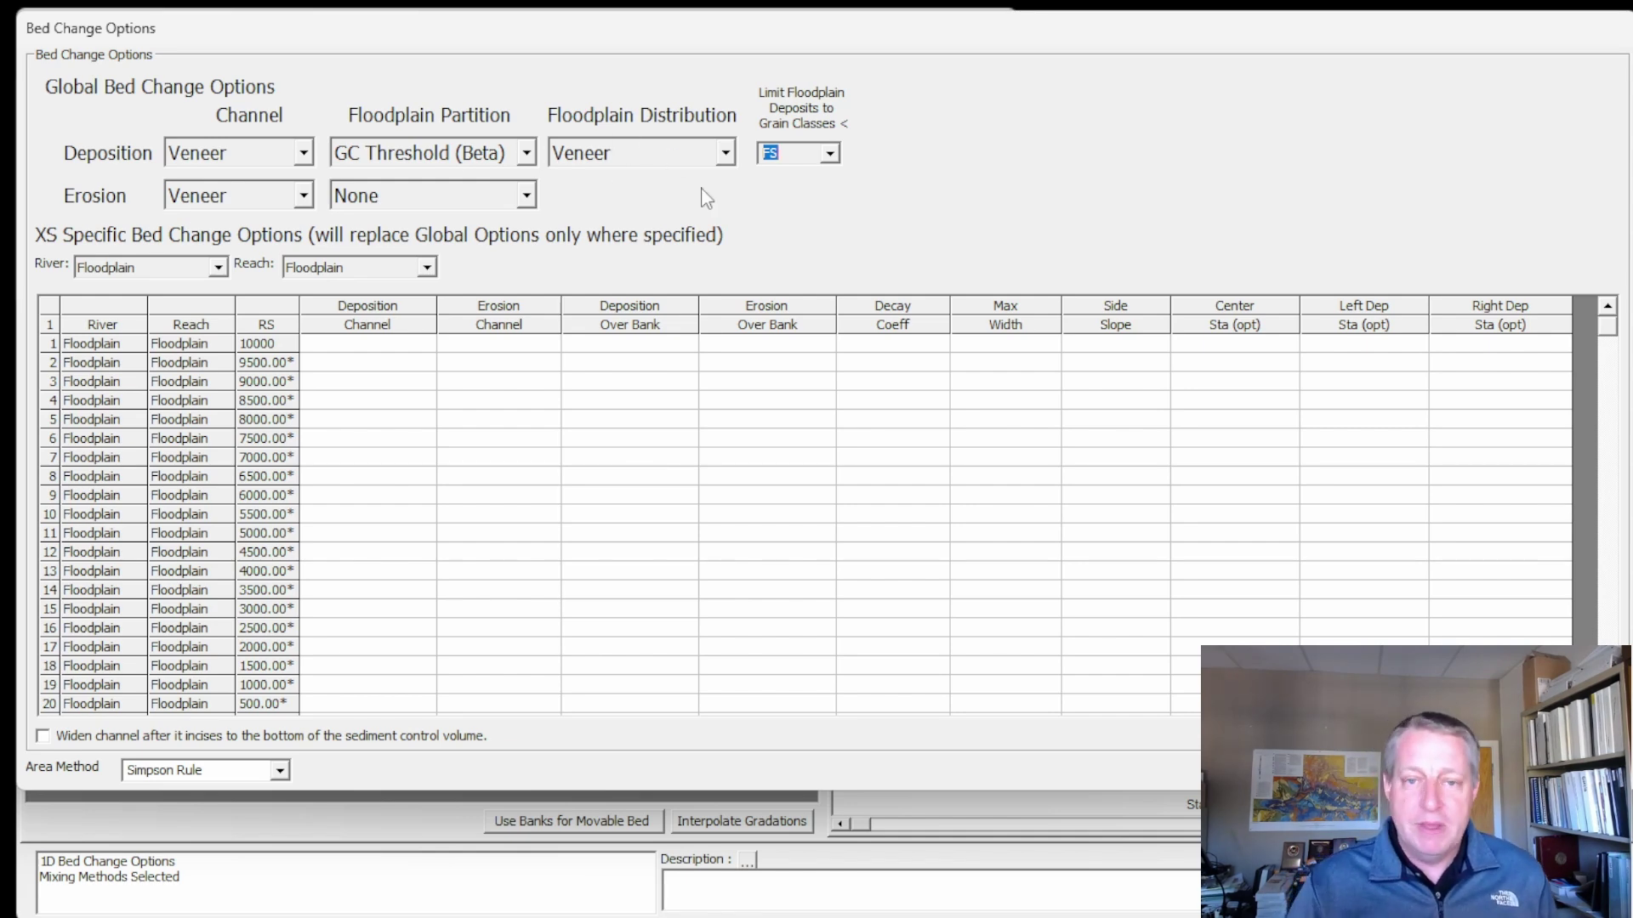
# Check the TwoGC bed gradation shares: 75% VFS and 25% FS
pyautogui.click(1446, 770)
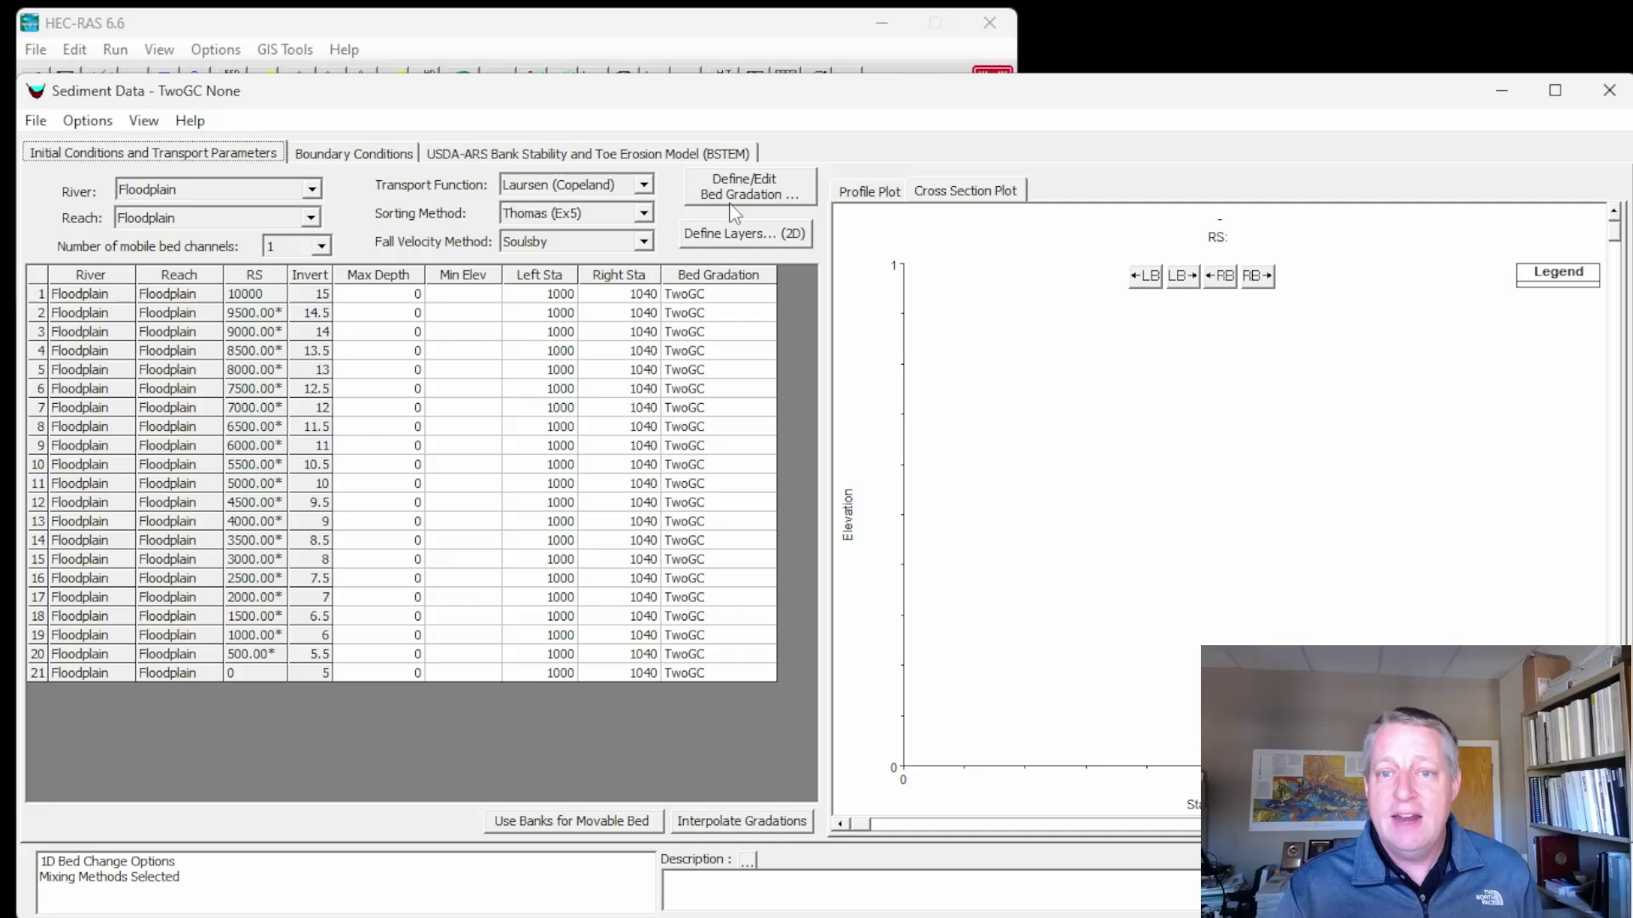
pyautogui.click(744, 196)
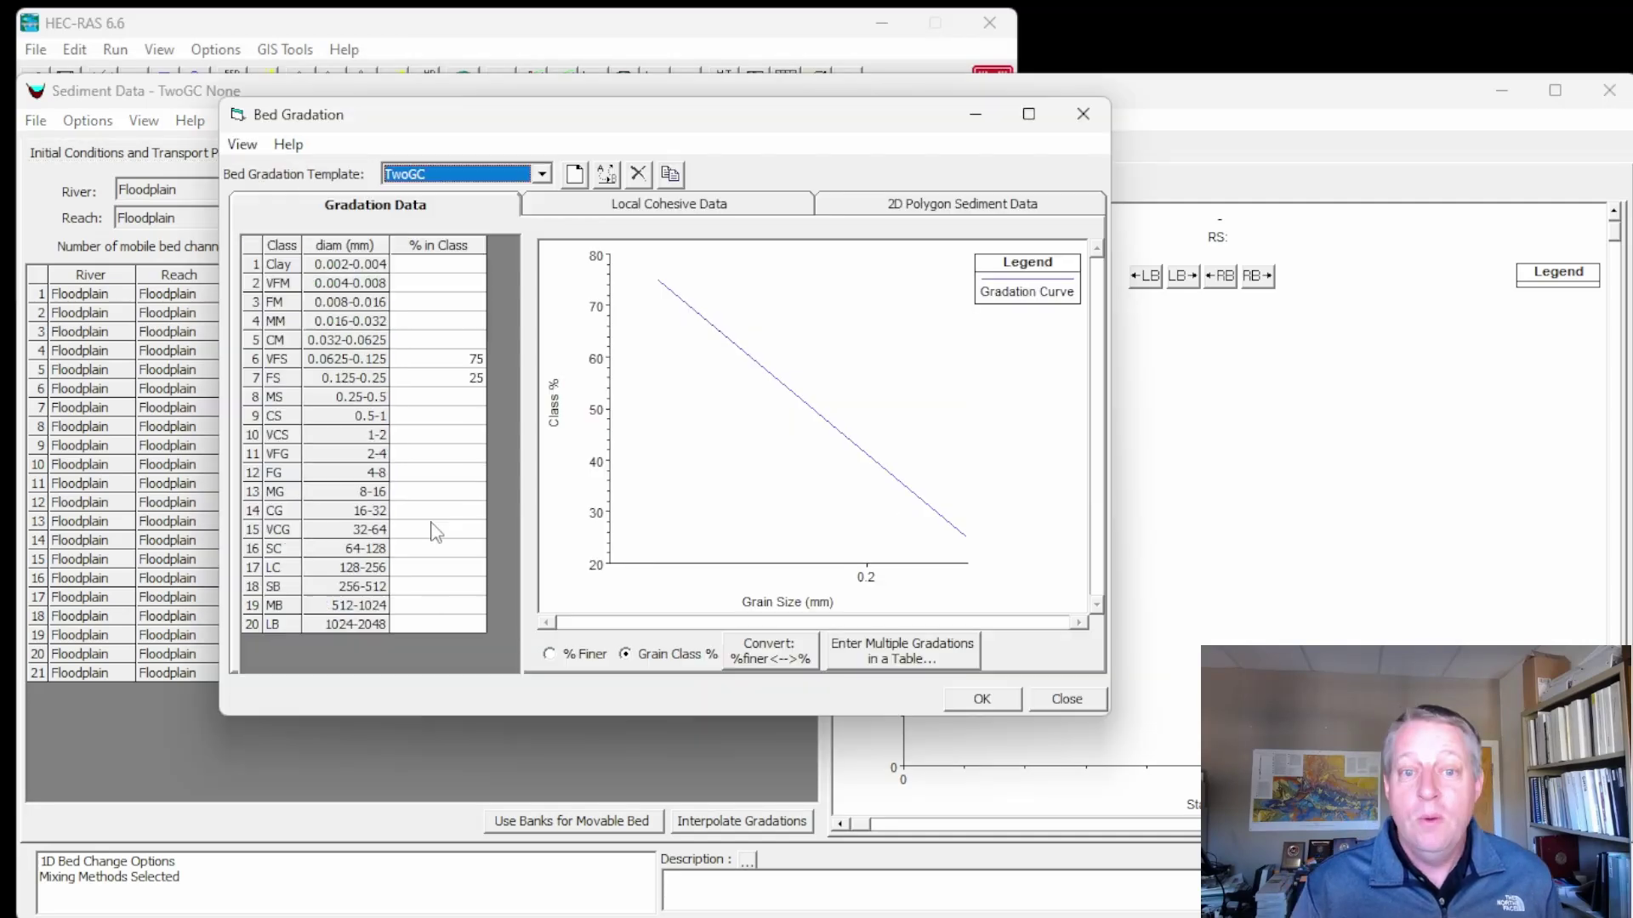
pyautogui.click(480, 362)
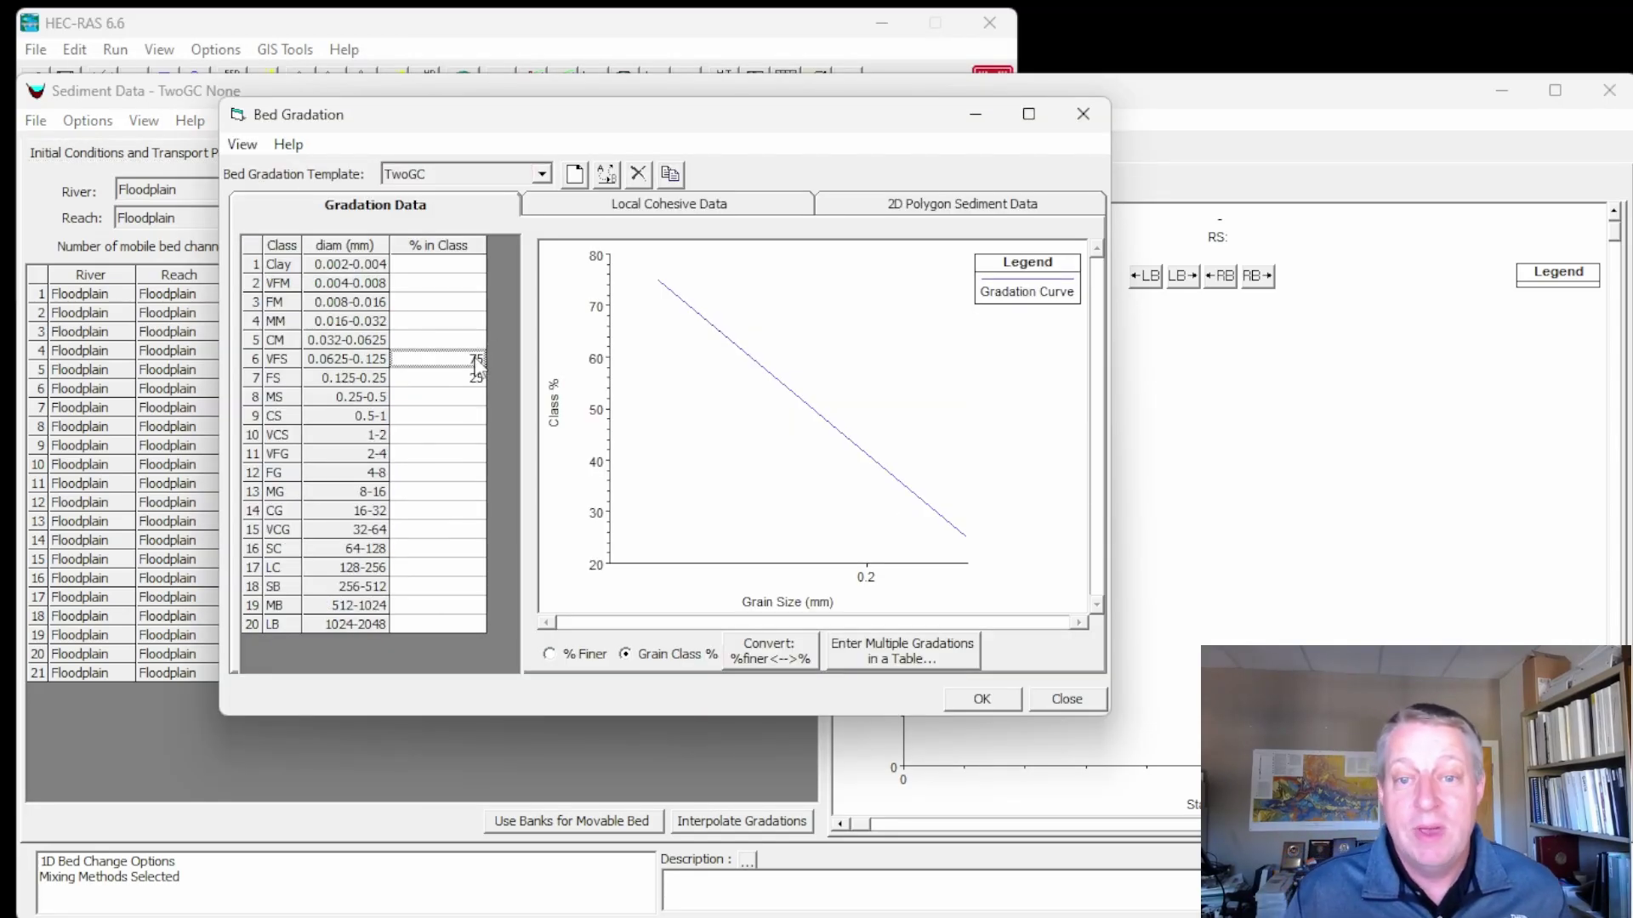
pyautogui.click(473, 382)
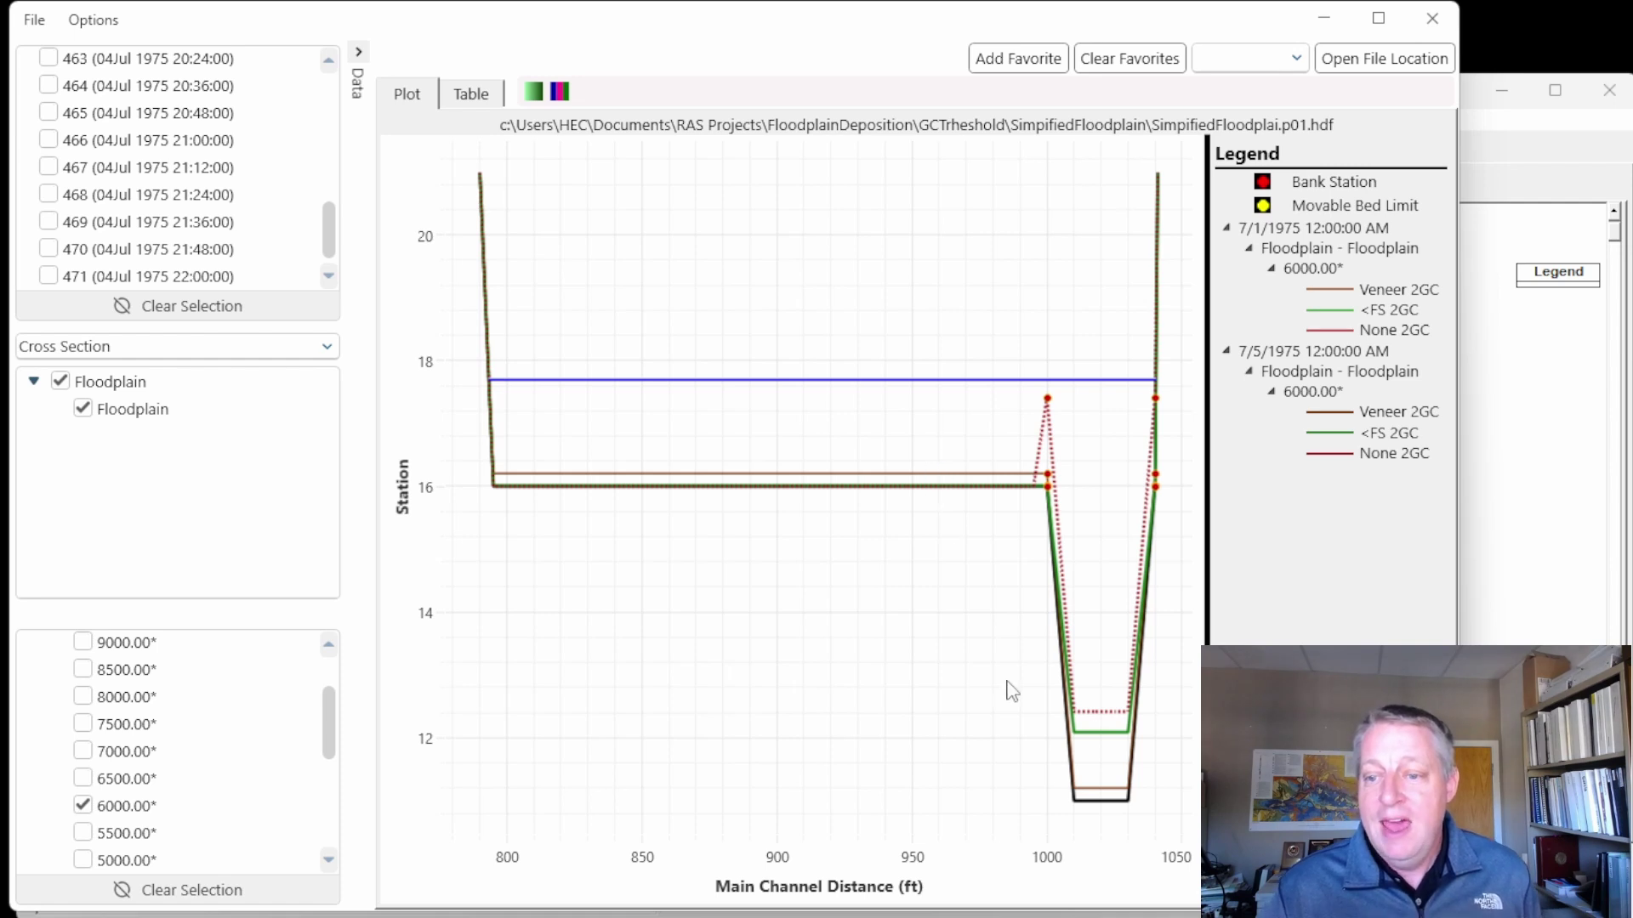
pyautogui.scroll(2, 957, 565)
pyautogui.scroll(5, 969, 442)
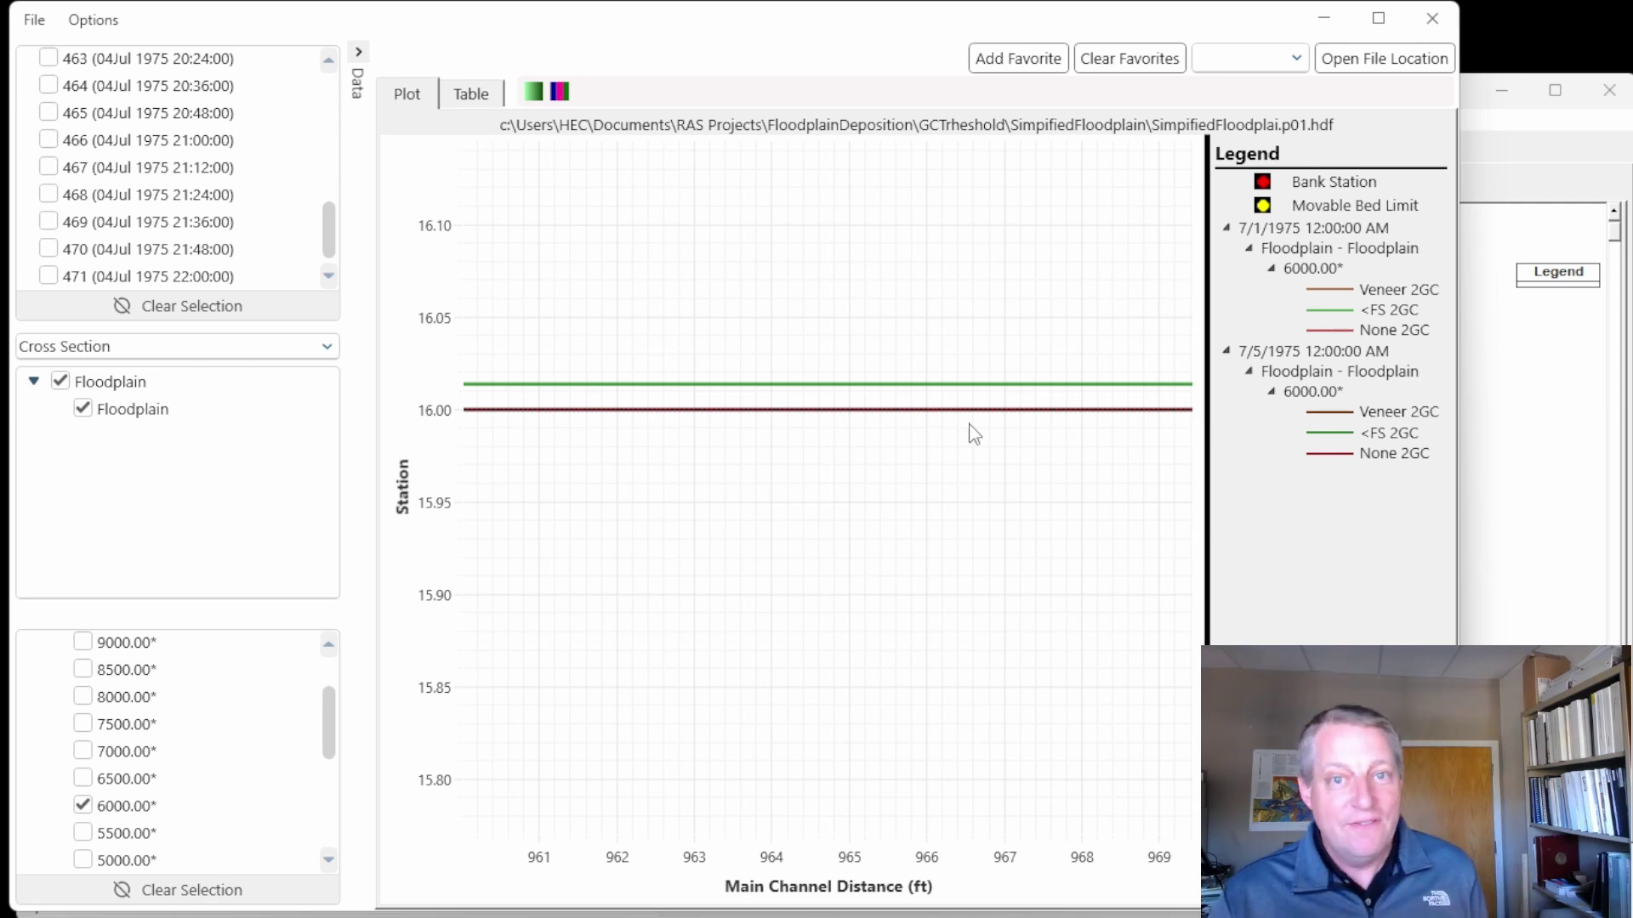
pyautogui.rightClick(903, 255)
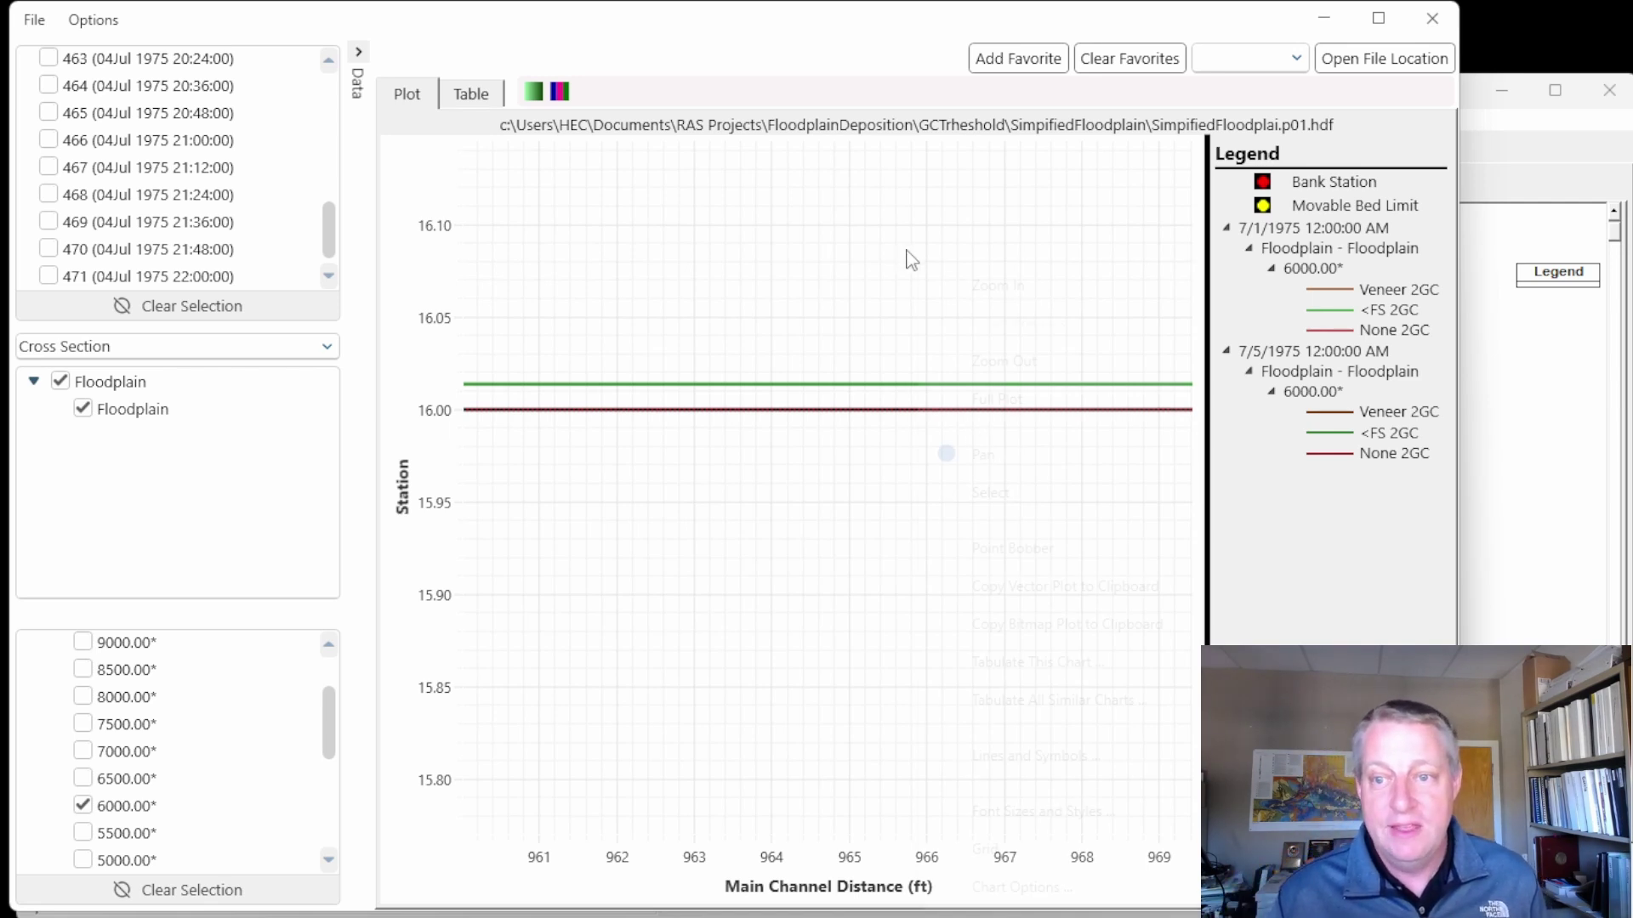
pyautogui.click(1043, 399)
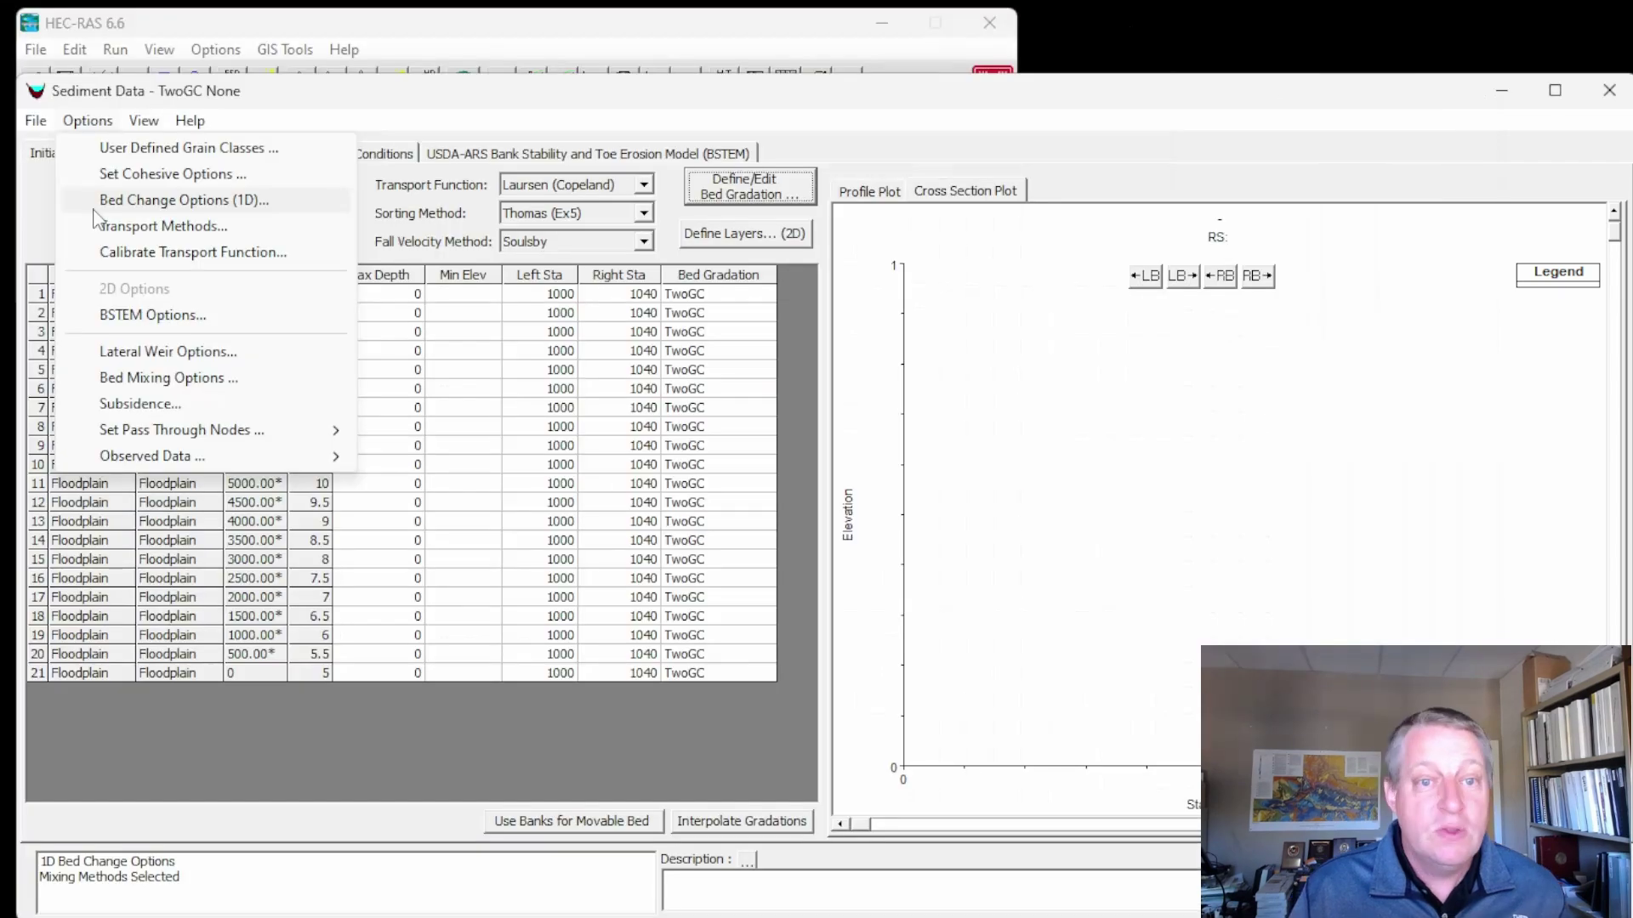
# Set the deposition floodplain partition back to Veneer and return to the 6000.00* plot
pyautogui.click(204, 197)
pyautogui.click(527, 153)
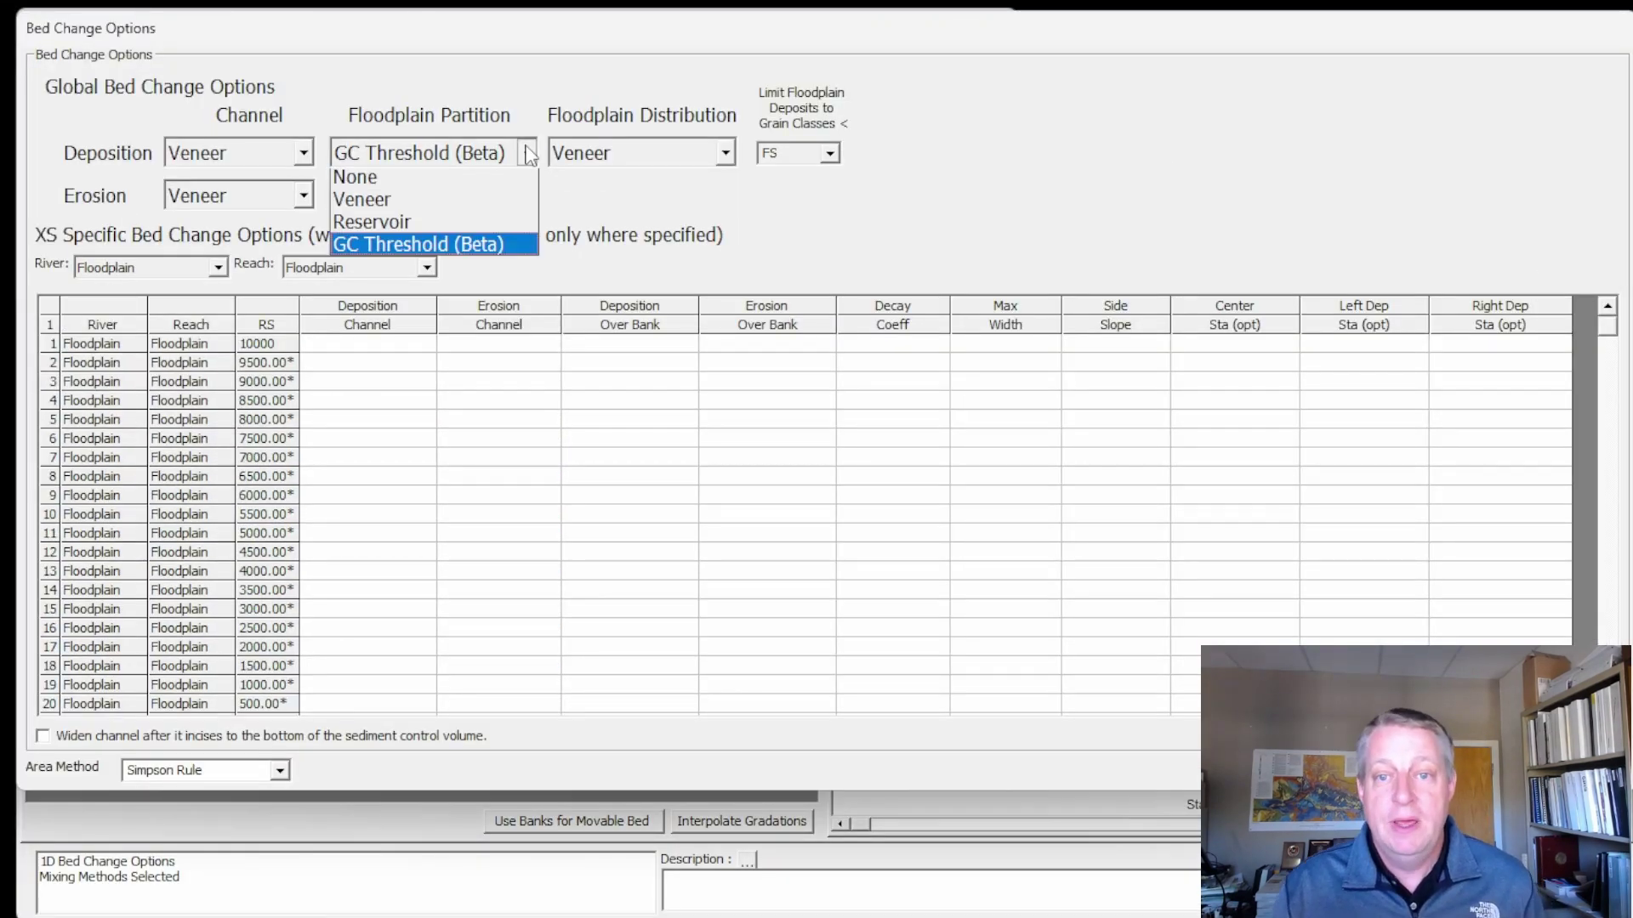
pyautogui.click(365, 199)
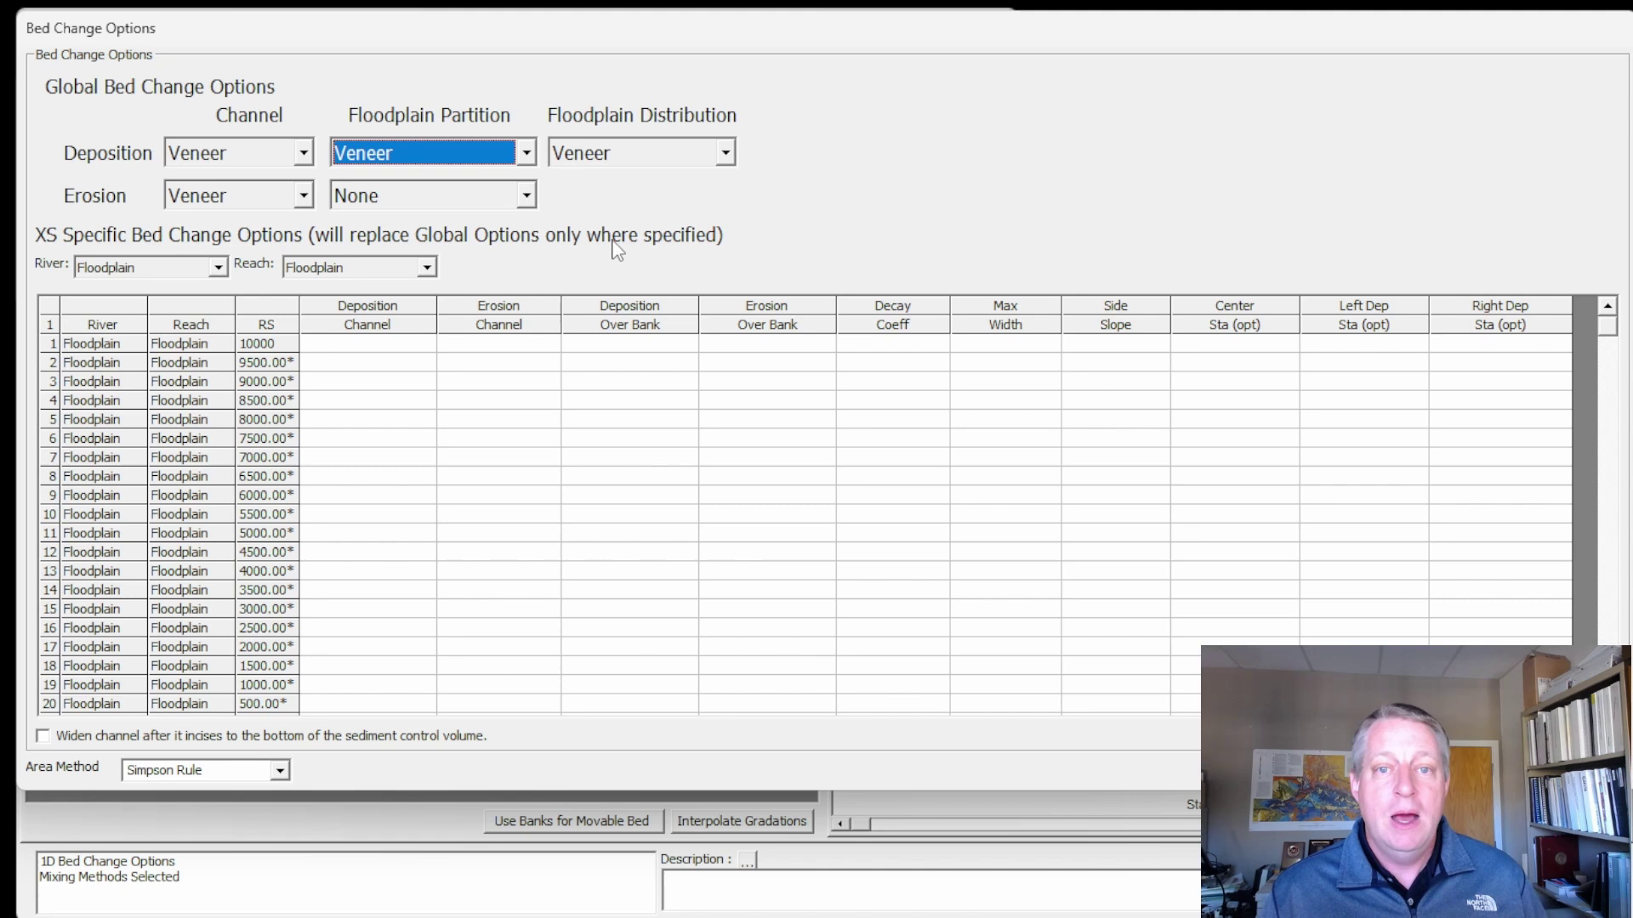
pyautogui.click(508, 160)
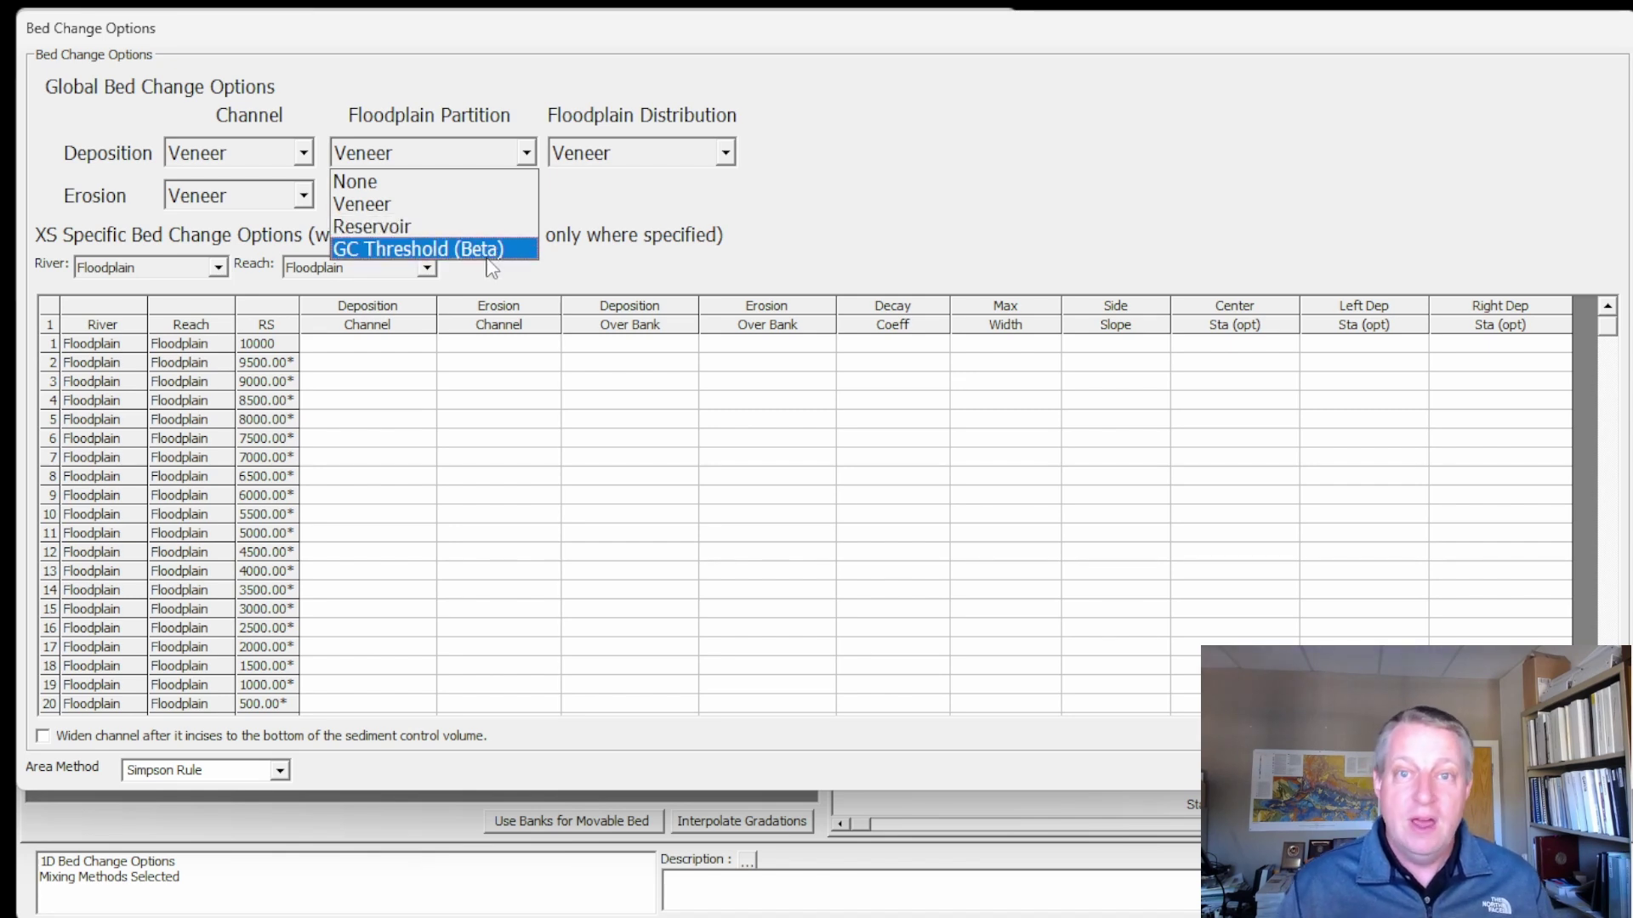
pyautogui.press('Up')
pyautogui.press('Up')
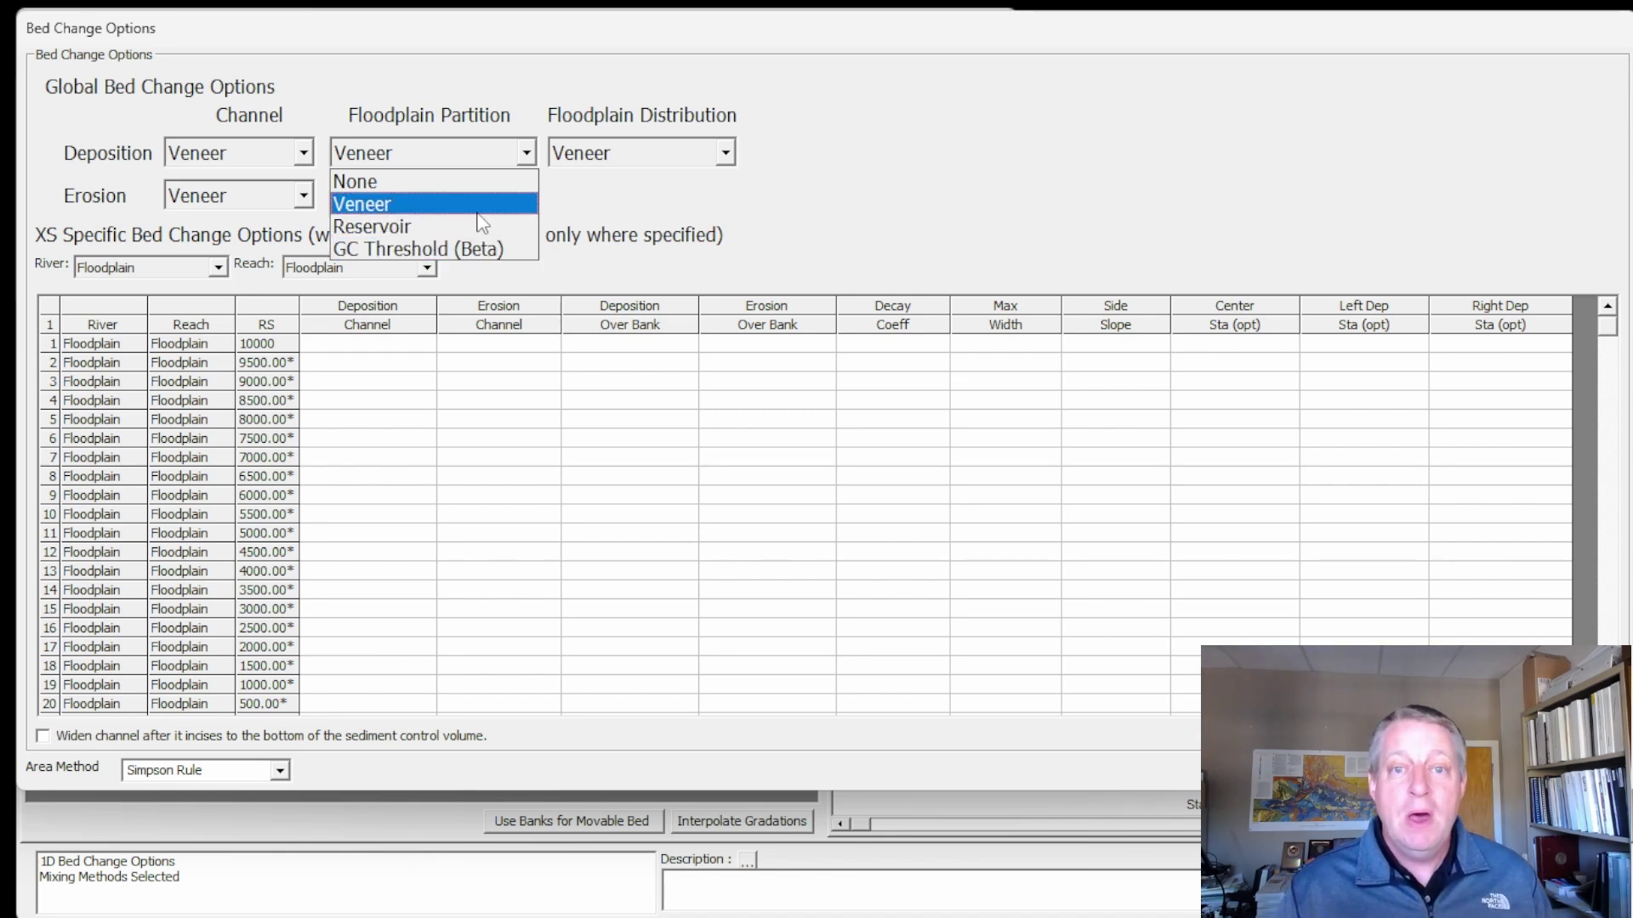
pyautogui.press('Return')
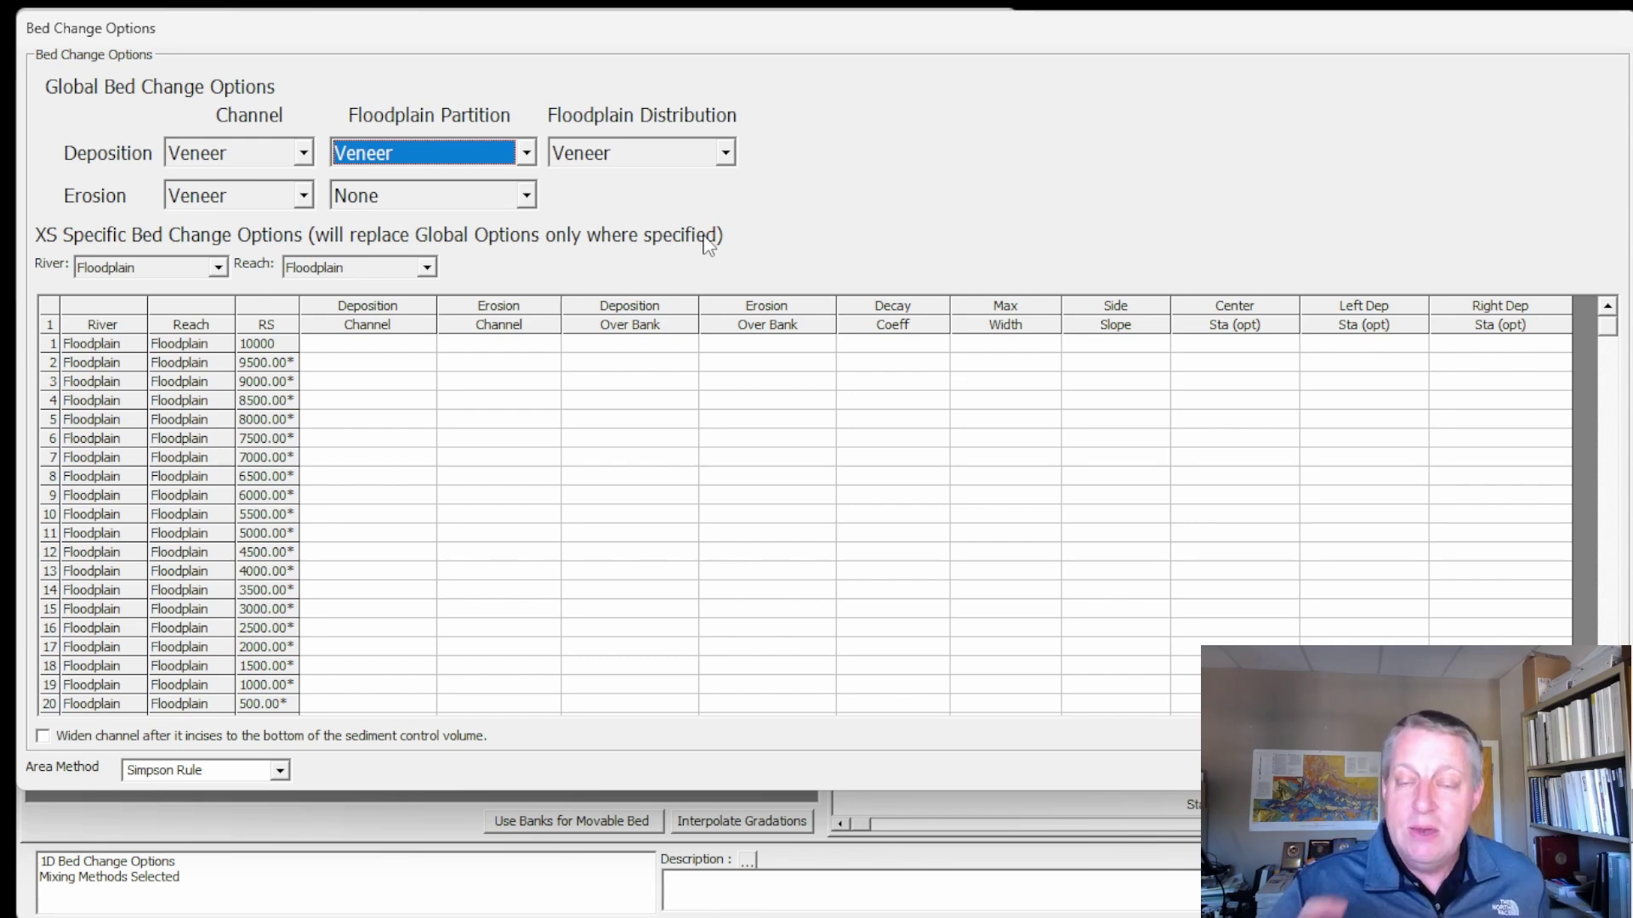
pyautogui.hotkey('alt', 'Tab')
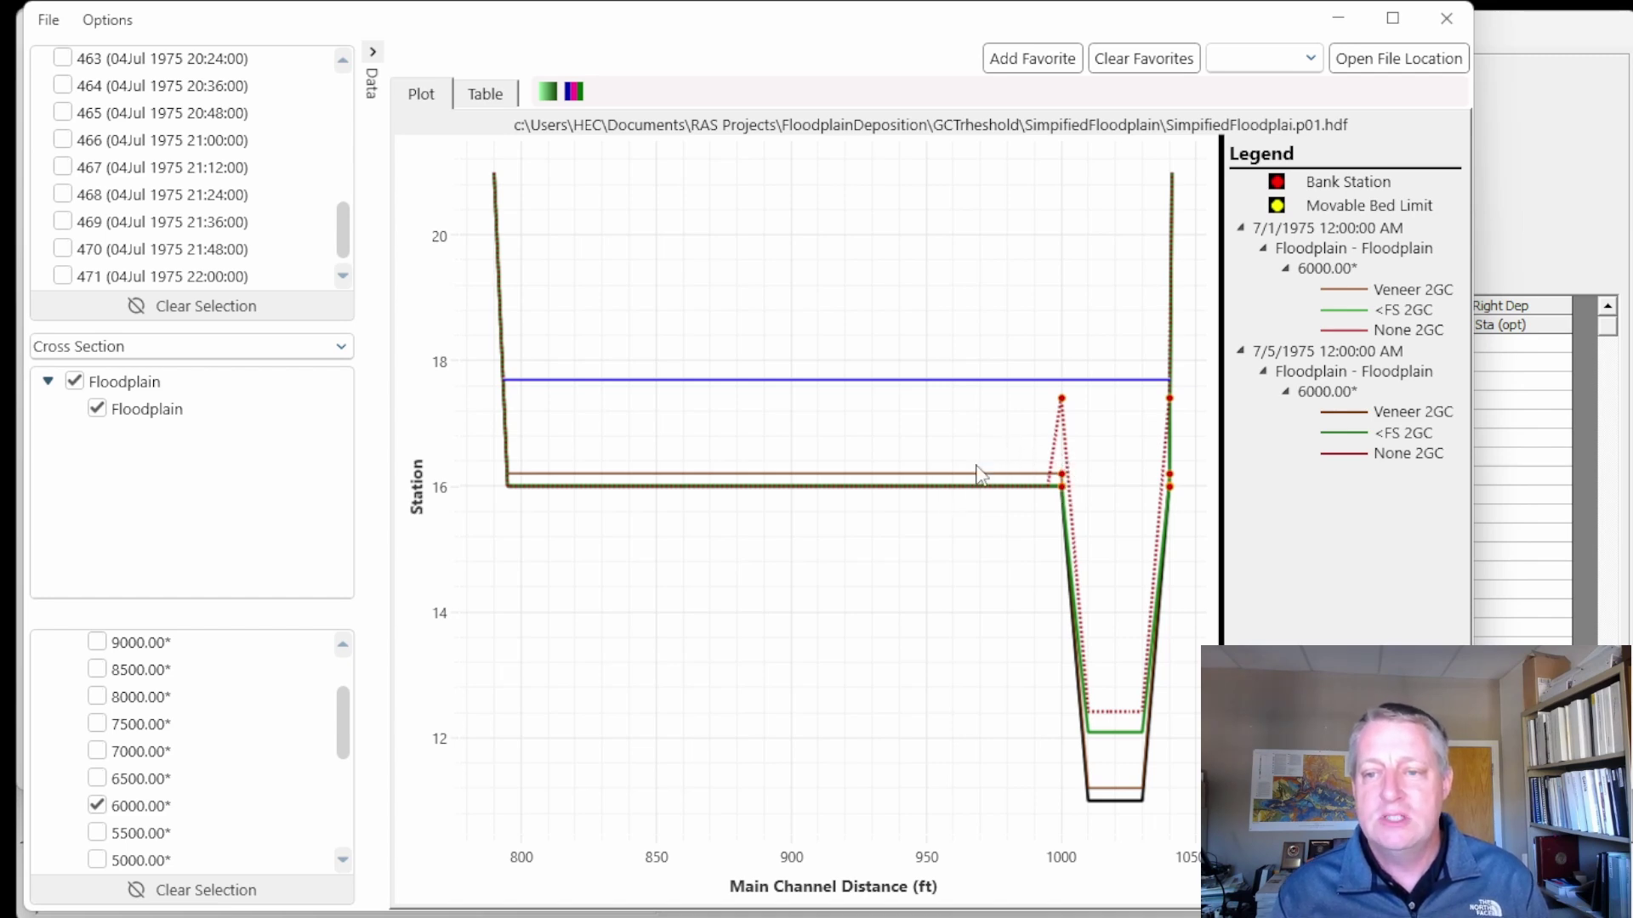
# Minimize the plot and show the Veneer, Linear and Decay floodplain distribution choices
pyautogui.click(1338, 25)
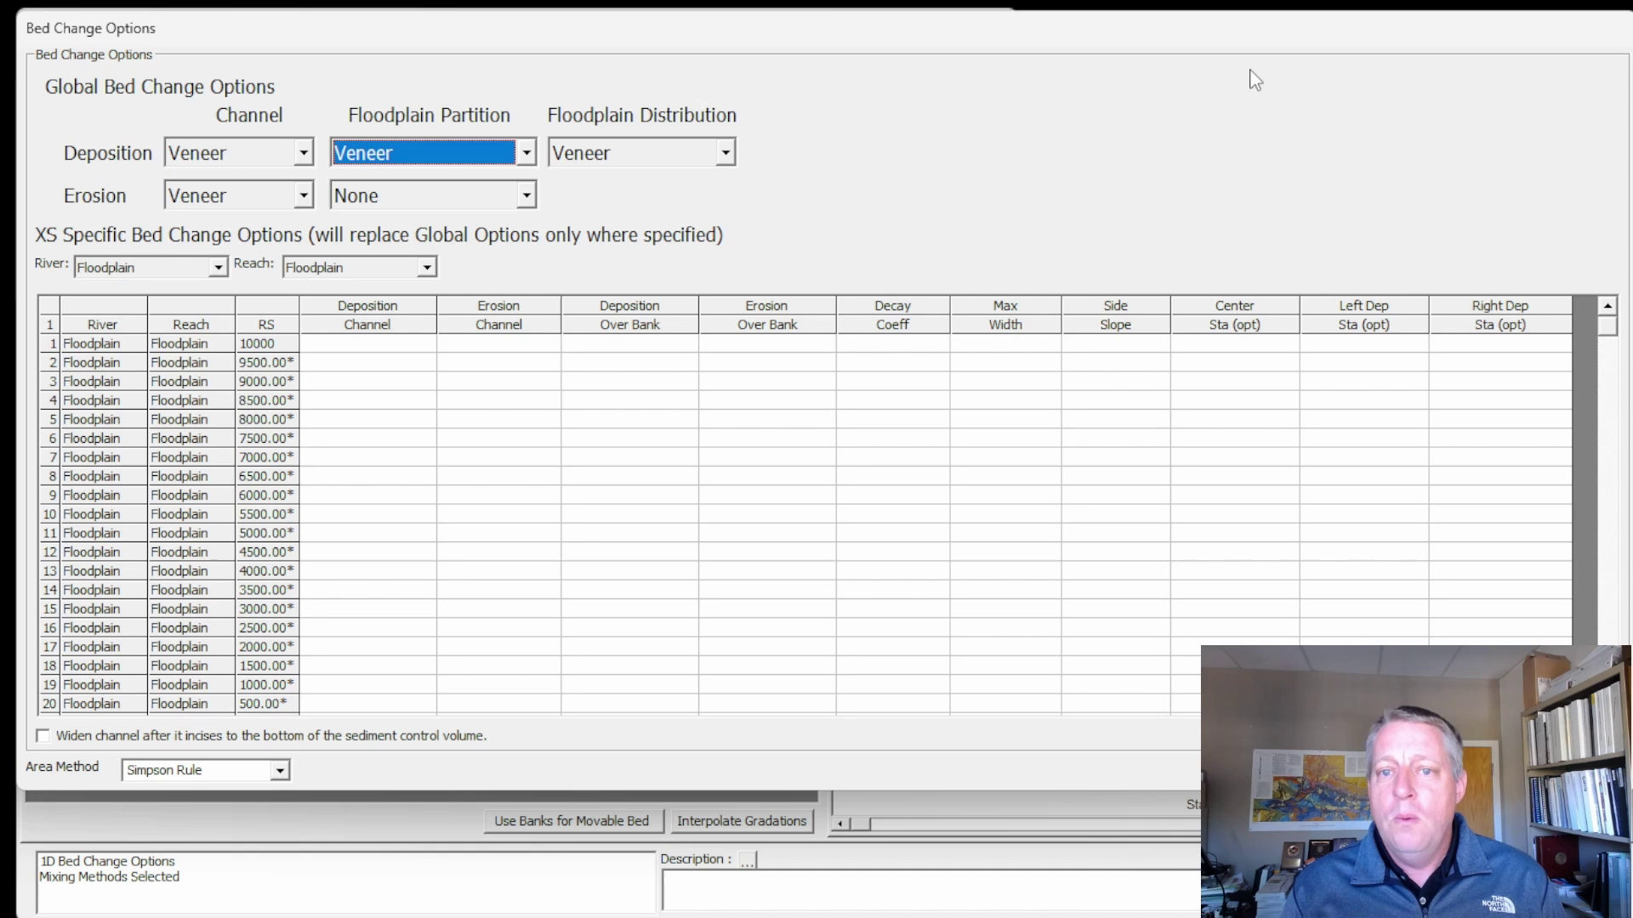
pyautogui.click(725, 153)
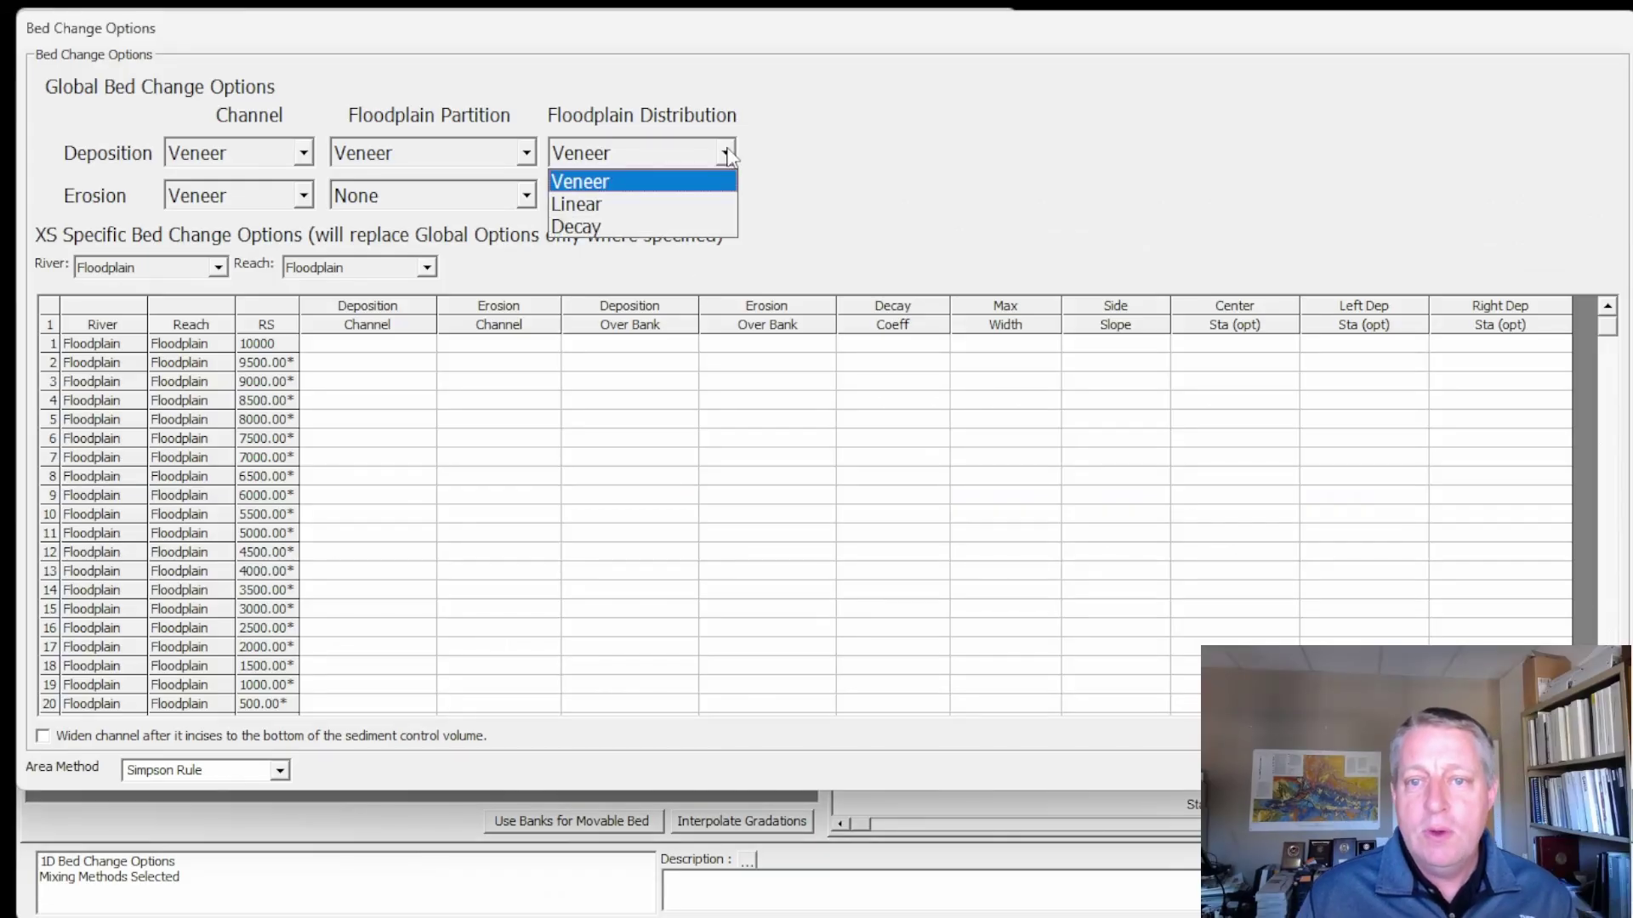
# Set the deposition floodplain distribution to Decay, checking its λ value of 1
pyautogui.click(704, 205)
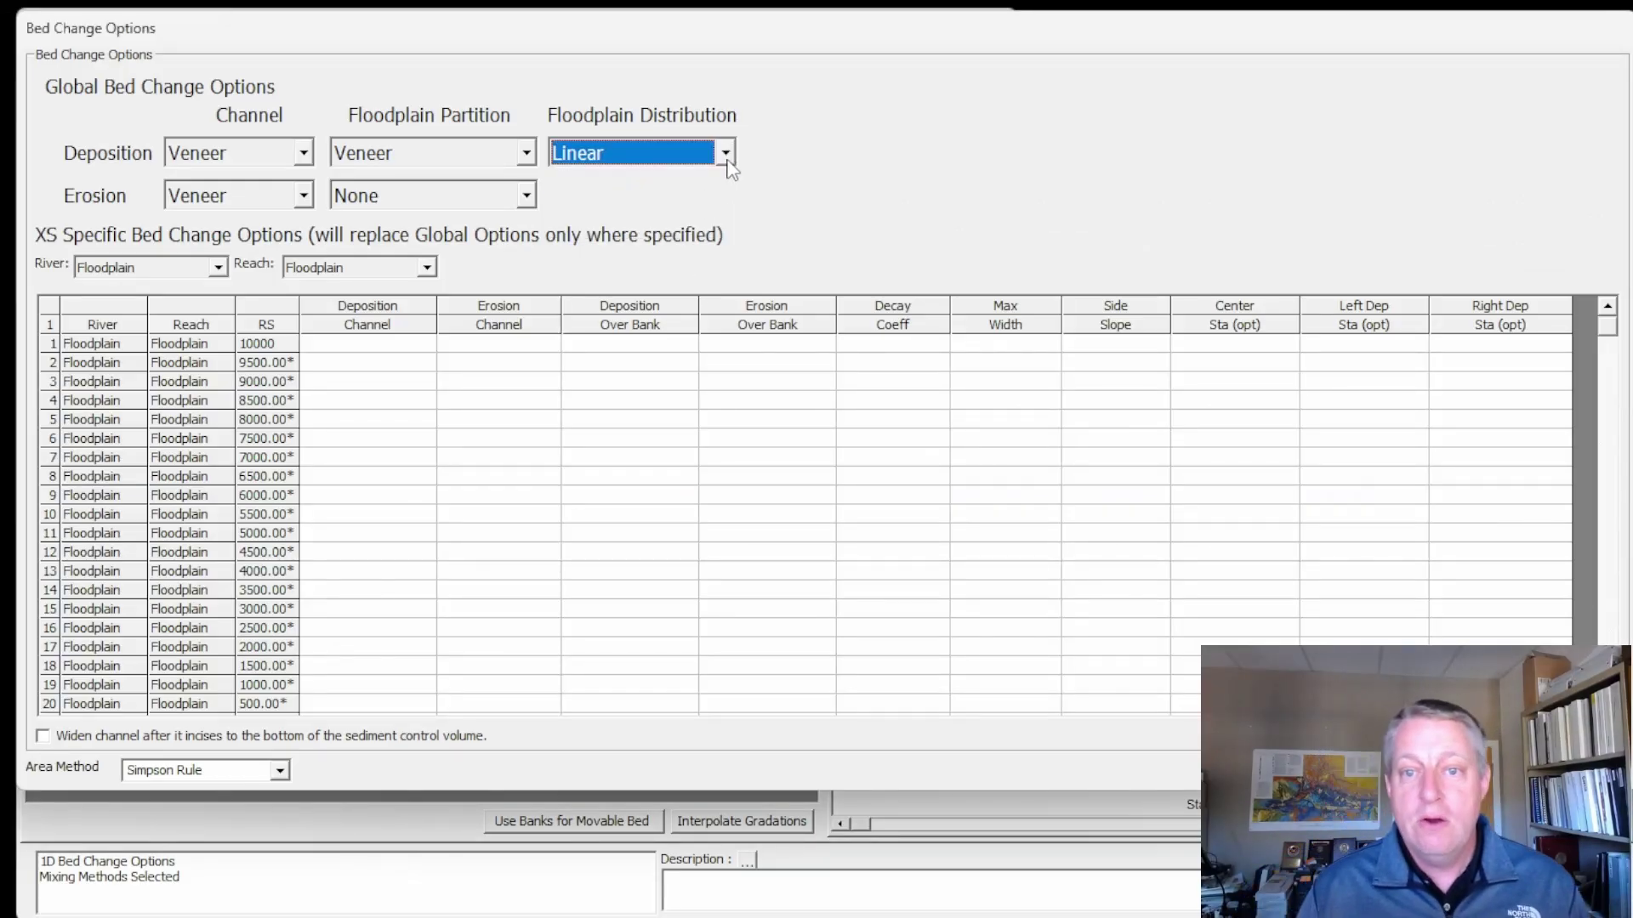
pyautogui.click(725, 154)
pyautogui.click(706, 227)
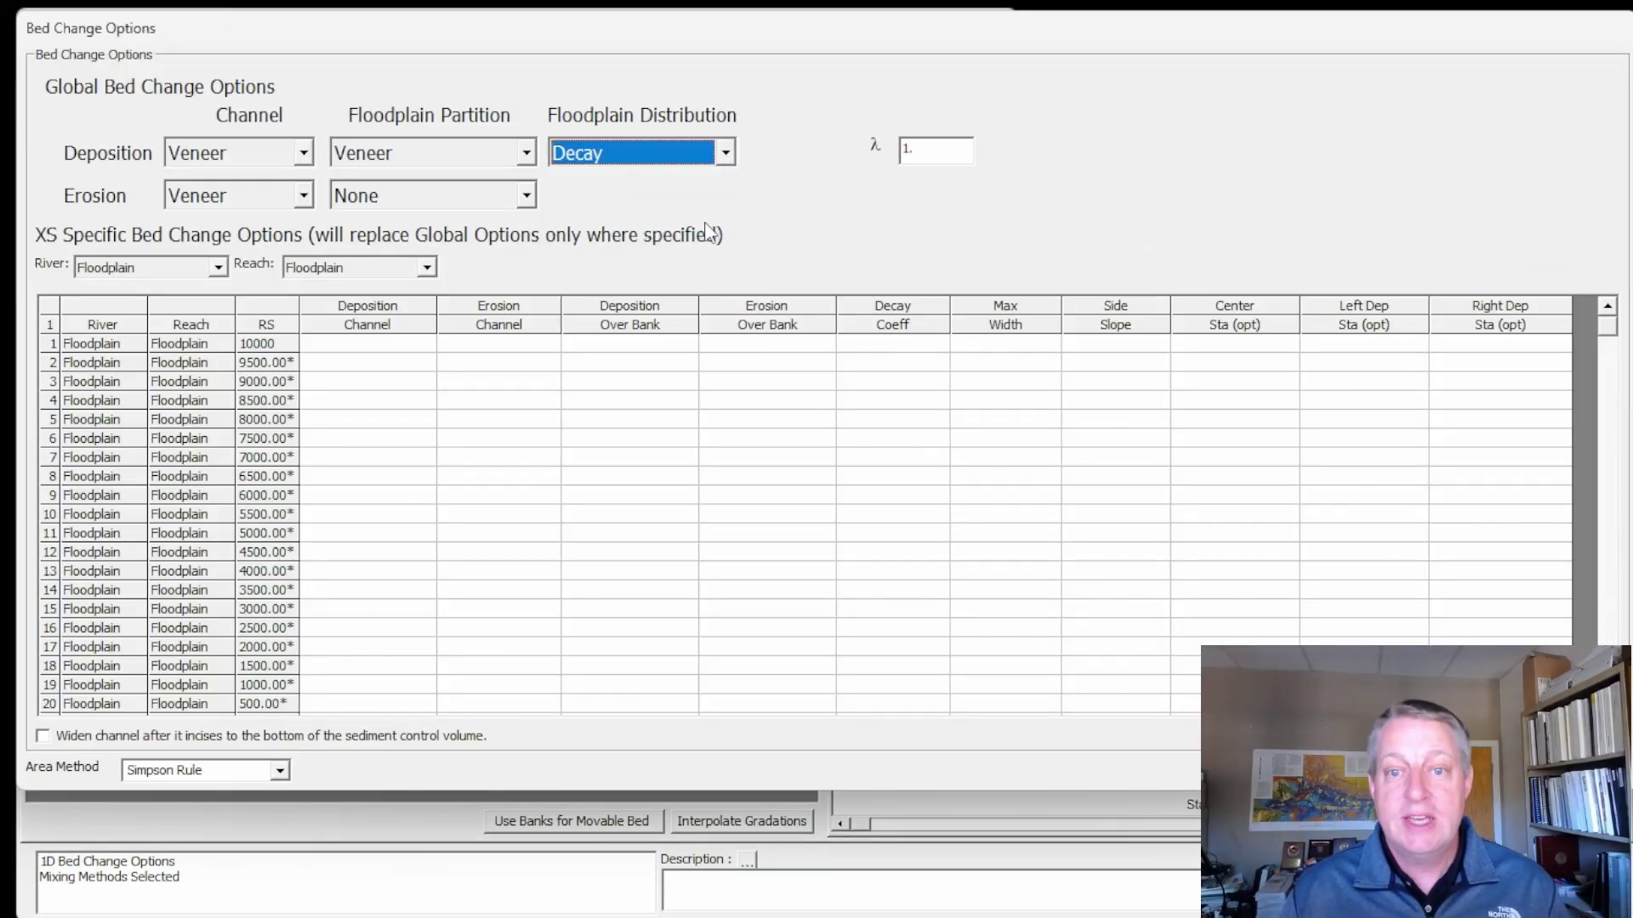
pyautogui.click(945, 159)
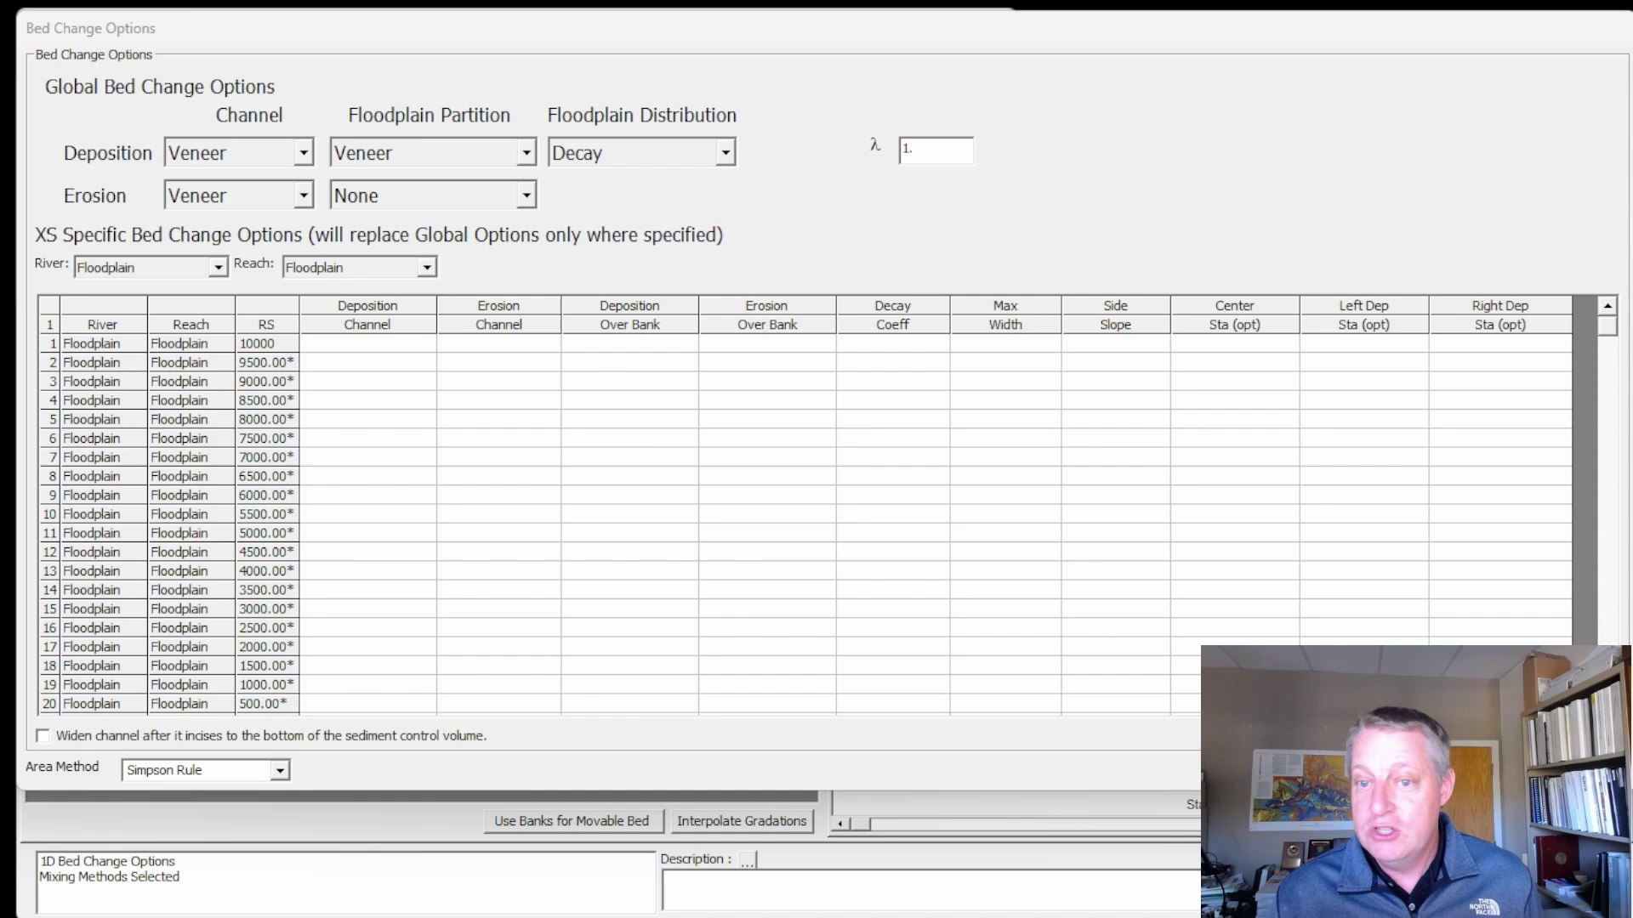
# View the three distribution methods diagram in Photos, then minimize it to reveal HEC-RAS
pyautogui.hotkey('alt', 'Tab')
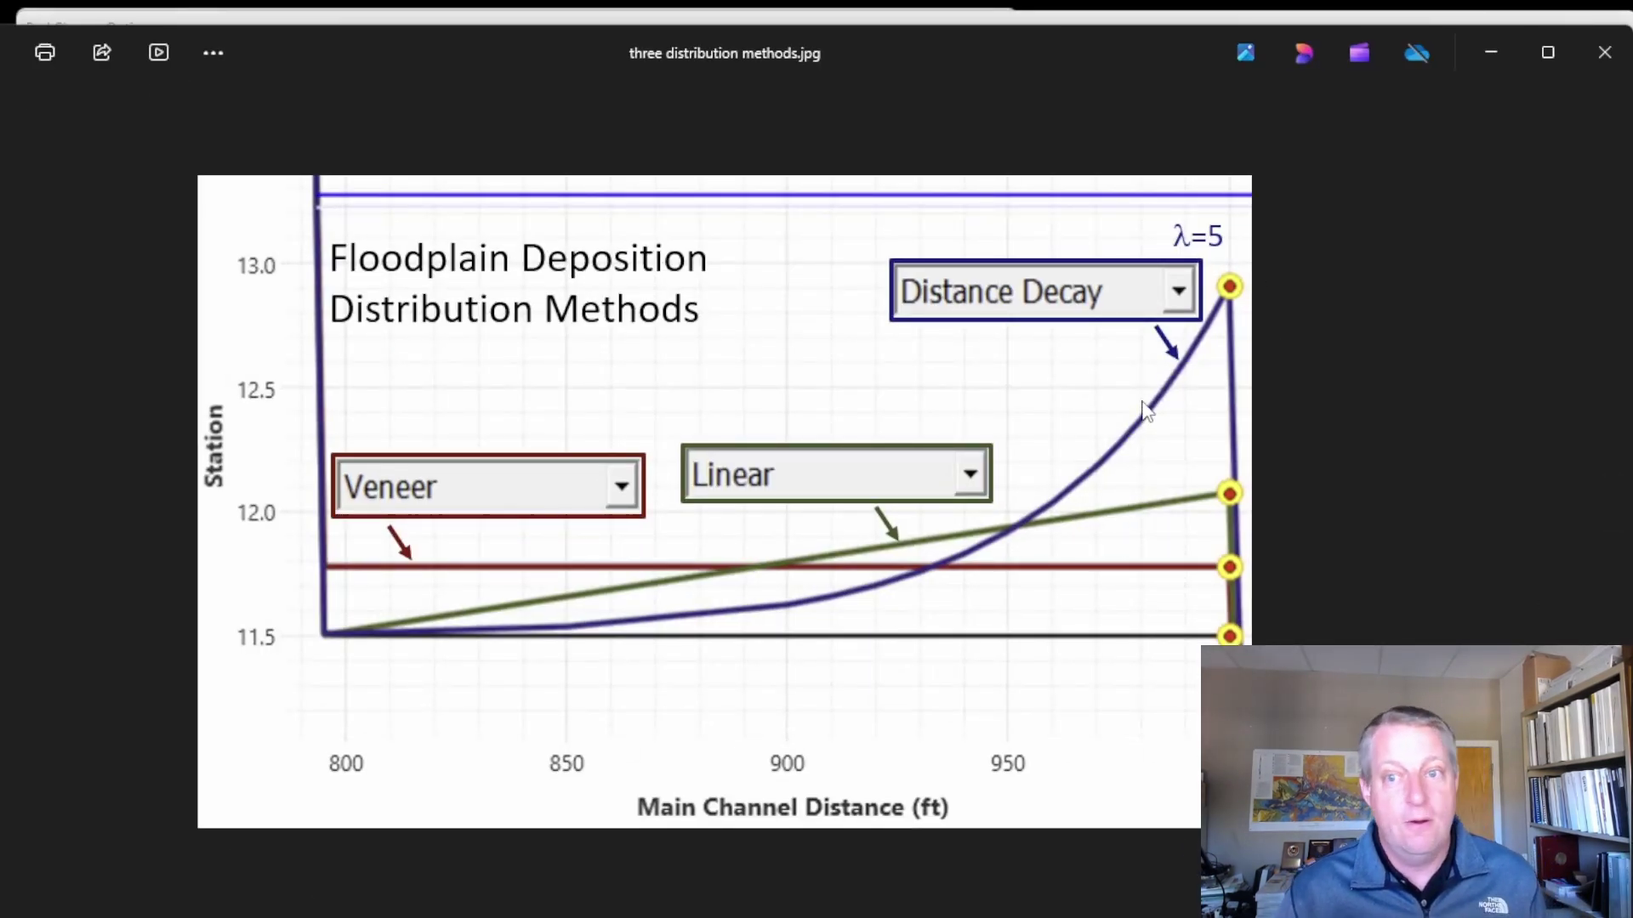
pyautogui.click(1492, 54)
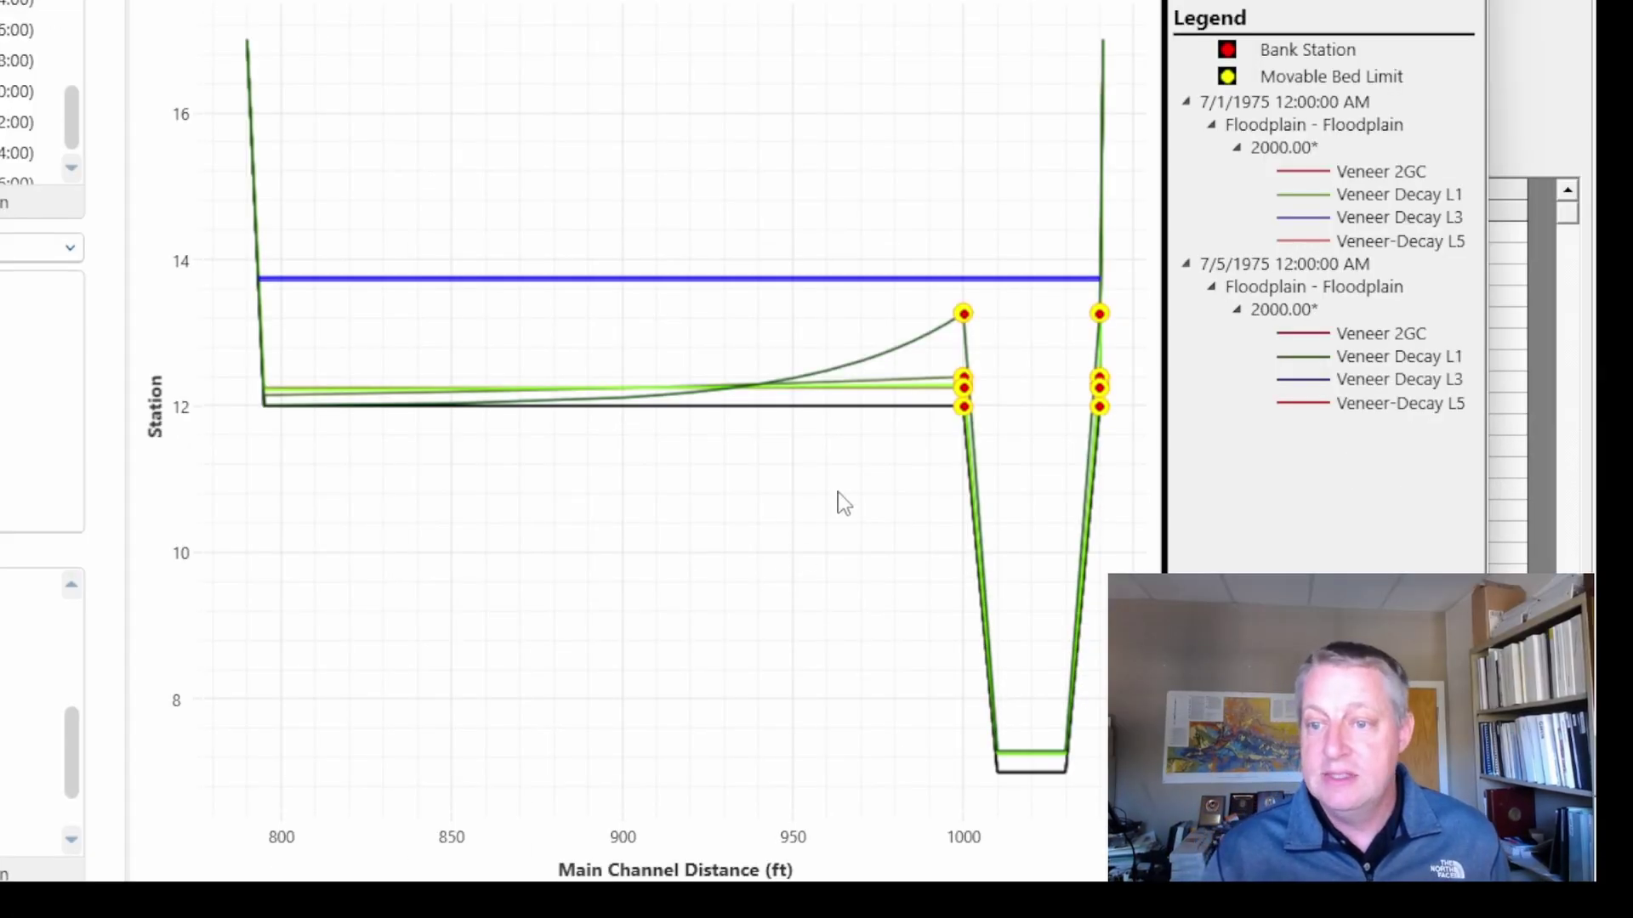
# Zoom in and out near the bank on the 2000.00* plot, comparing Veneer 2GC with Decay L1, L3, L5 deposits
pyautogui.scroll(2, 962, 583)
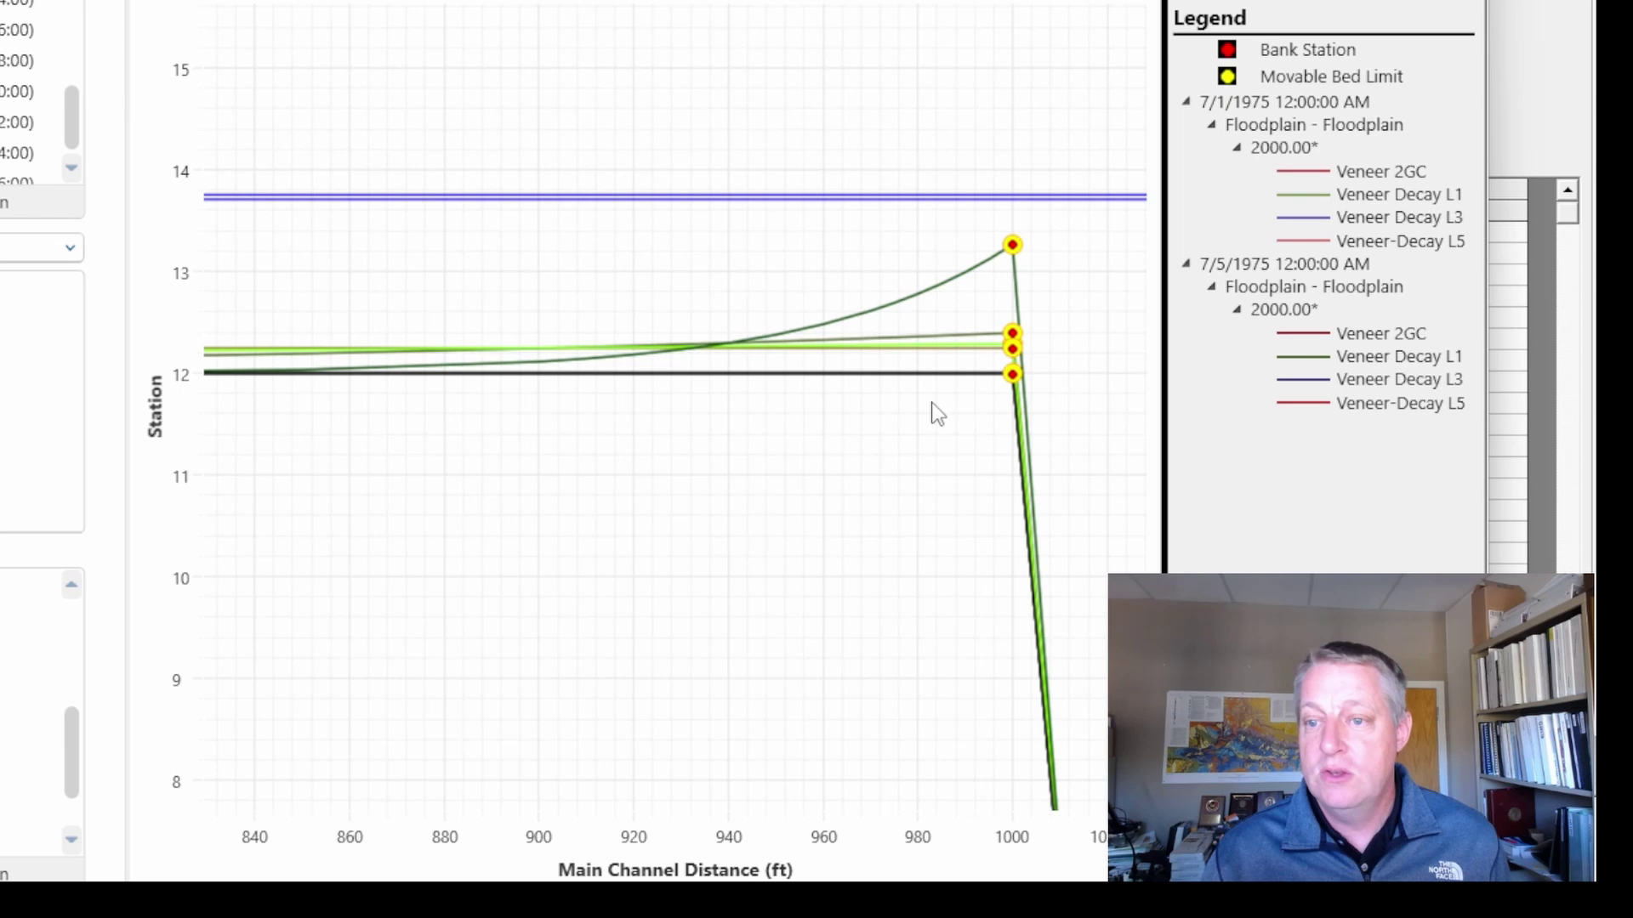
pyautogui.scroll(3, 935, 403)
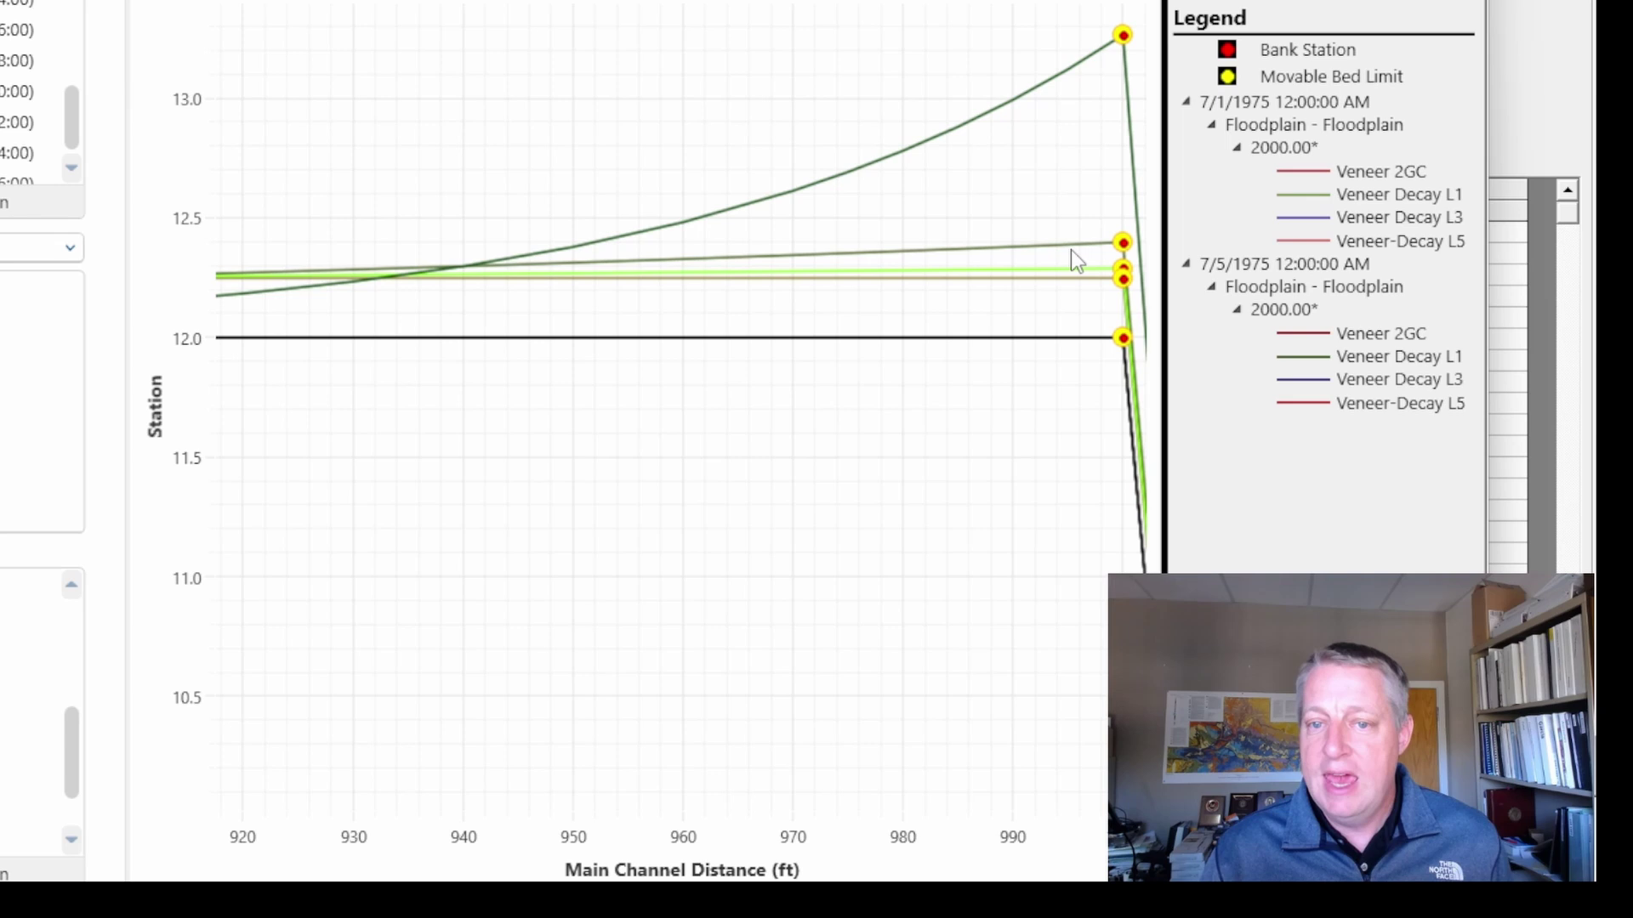
pyautogui.scroll(-2, 867, 274)
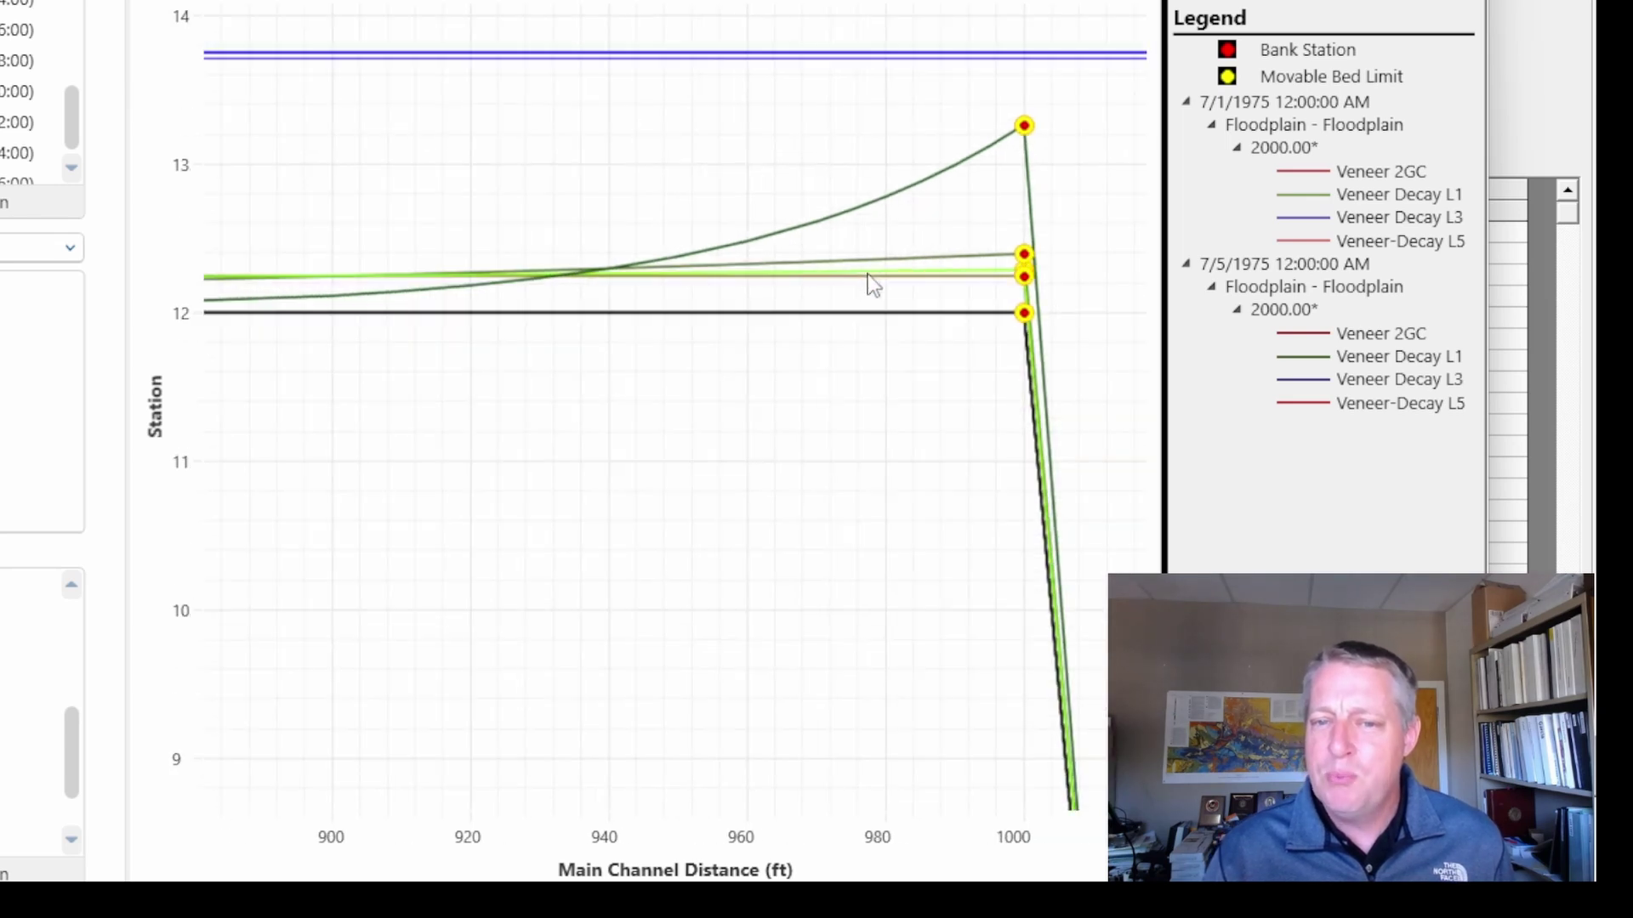
pyautogui.scroll(-1, 868, 274)
pyautogui.scroll(-2, 867, 274)
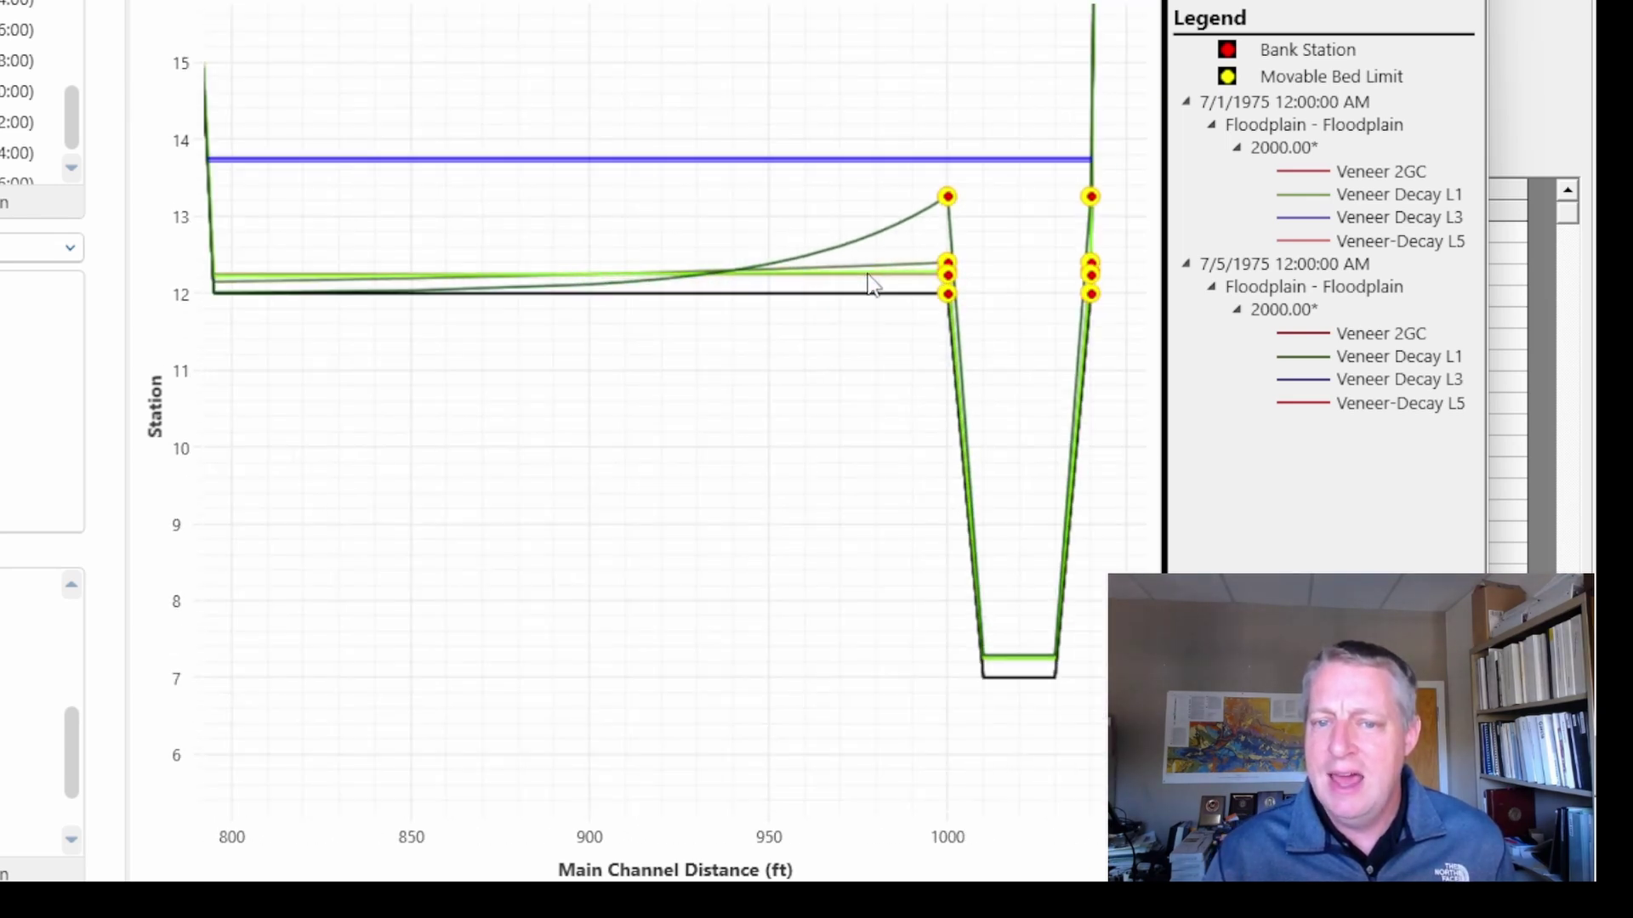
pyautogui.scroll(4, 867, 274)
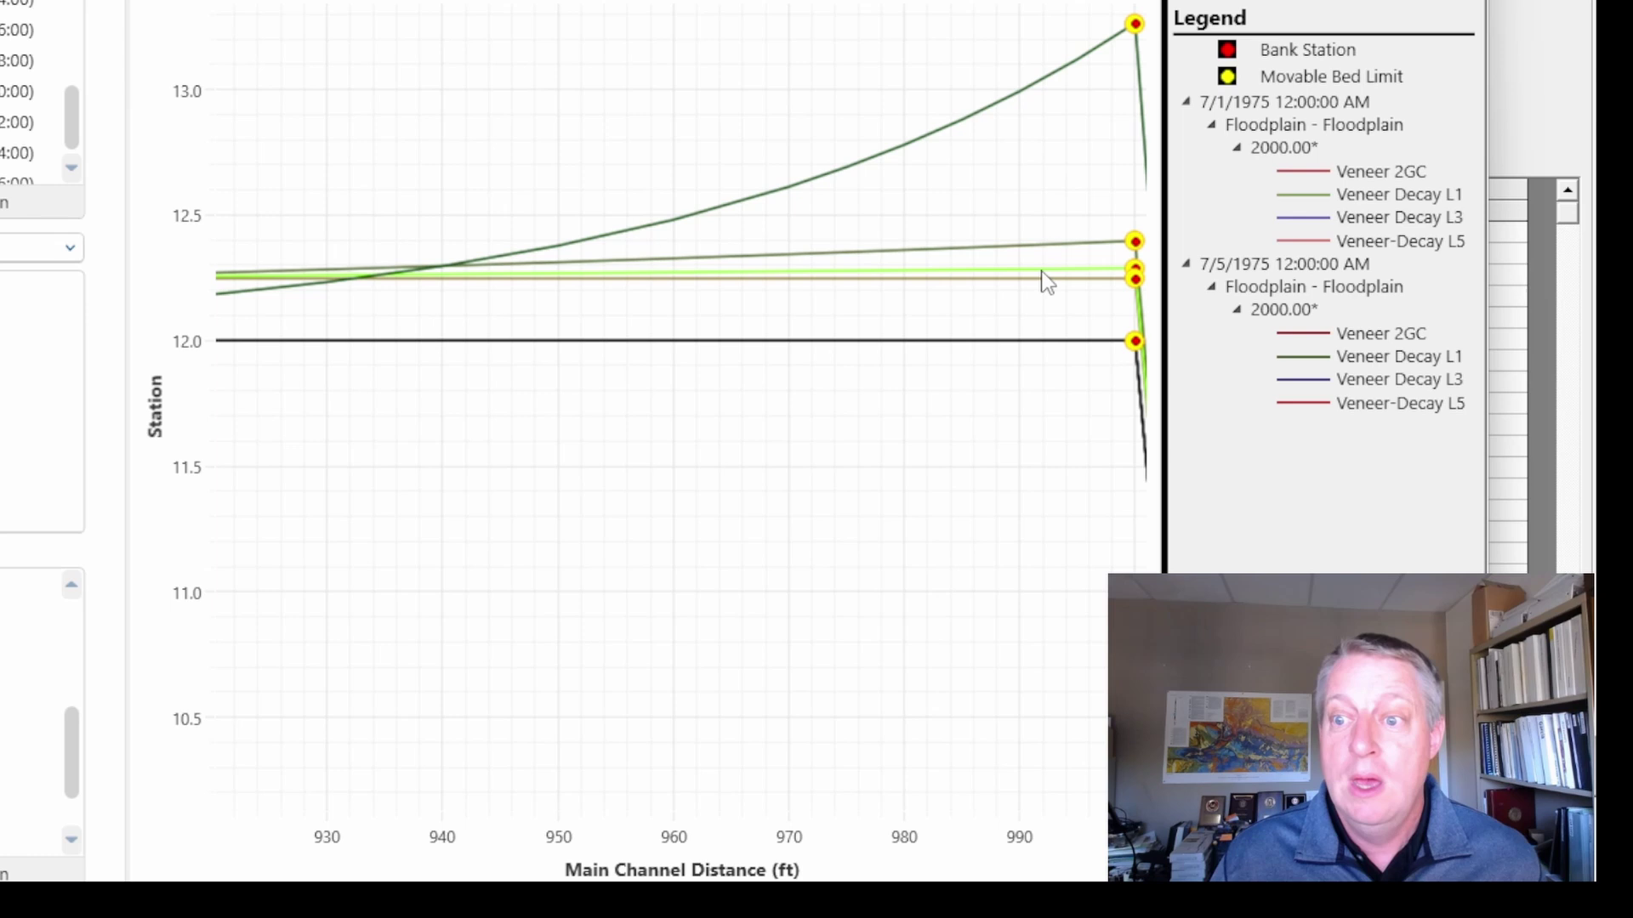
pyautogui.scroll(-1, 1059, 129)
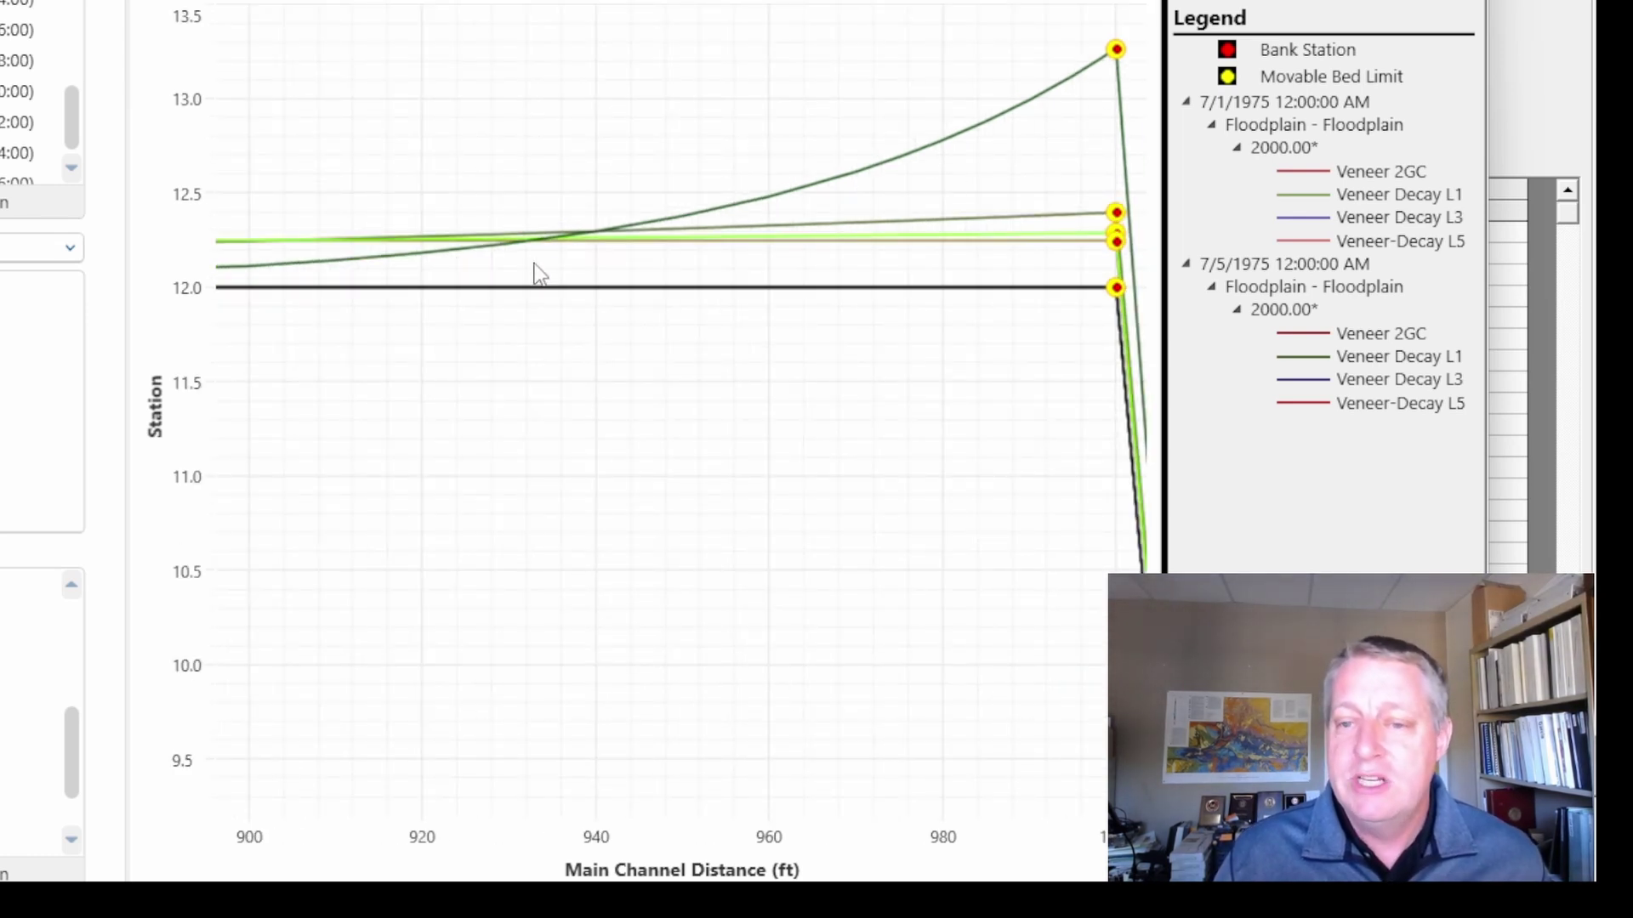
pyautogui.scroll(-1, 539, 270)
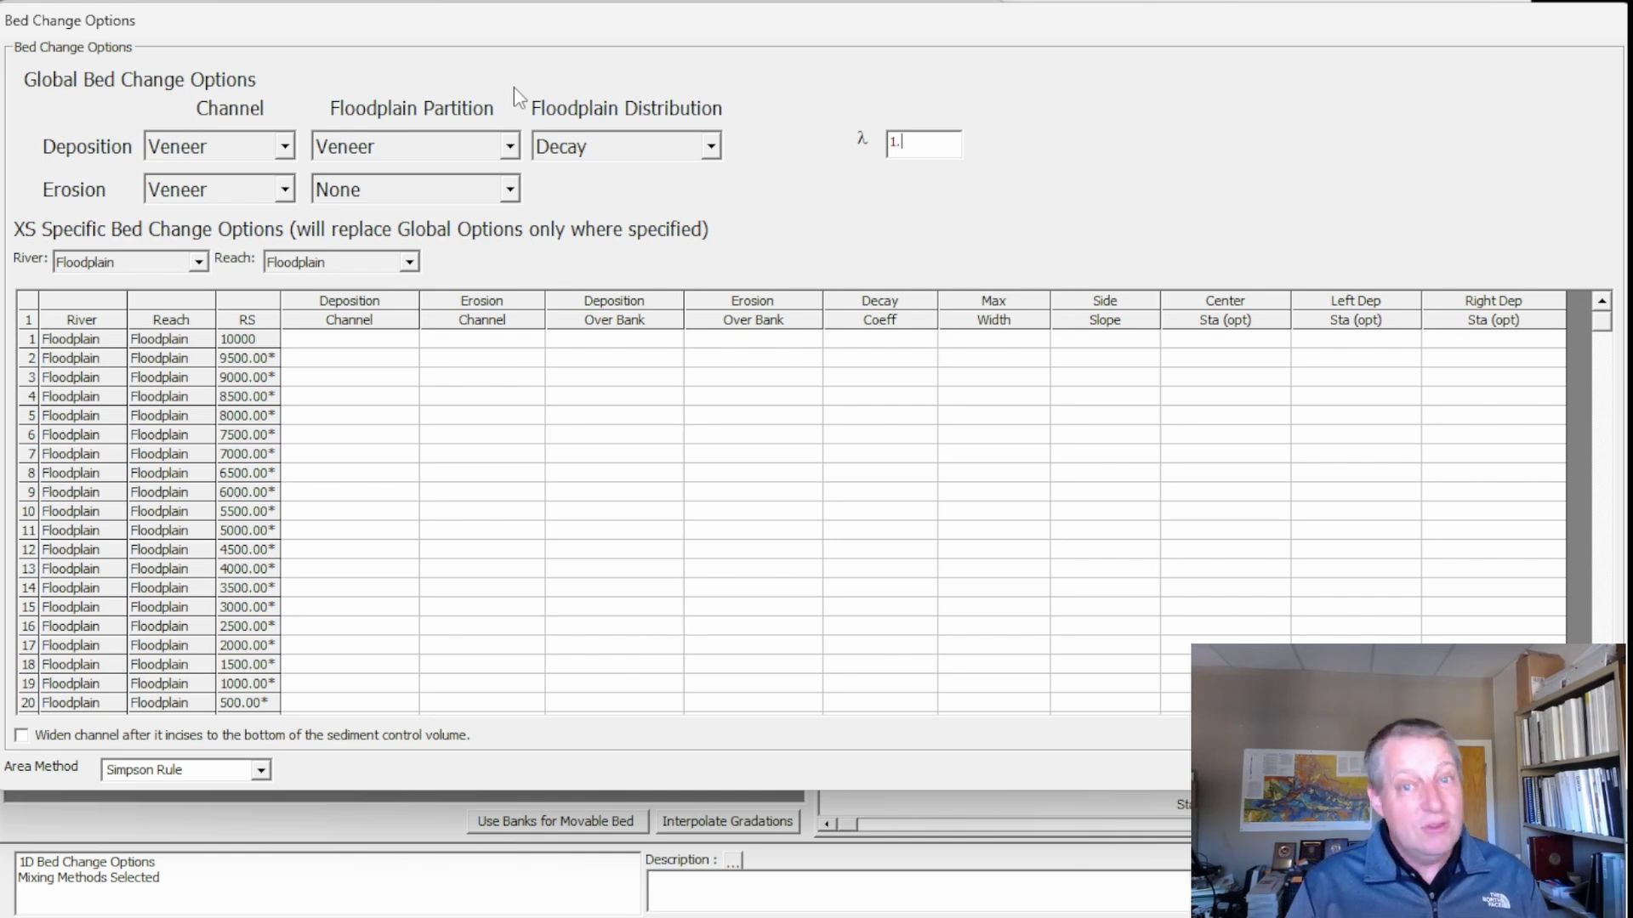
# Expand the Floodplain Partition Deposition dropdown to list None, Veneer, Reservoir and GC Threshold (Beta)
pyautogui.click(514, 158)
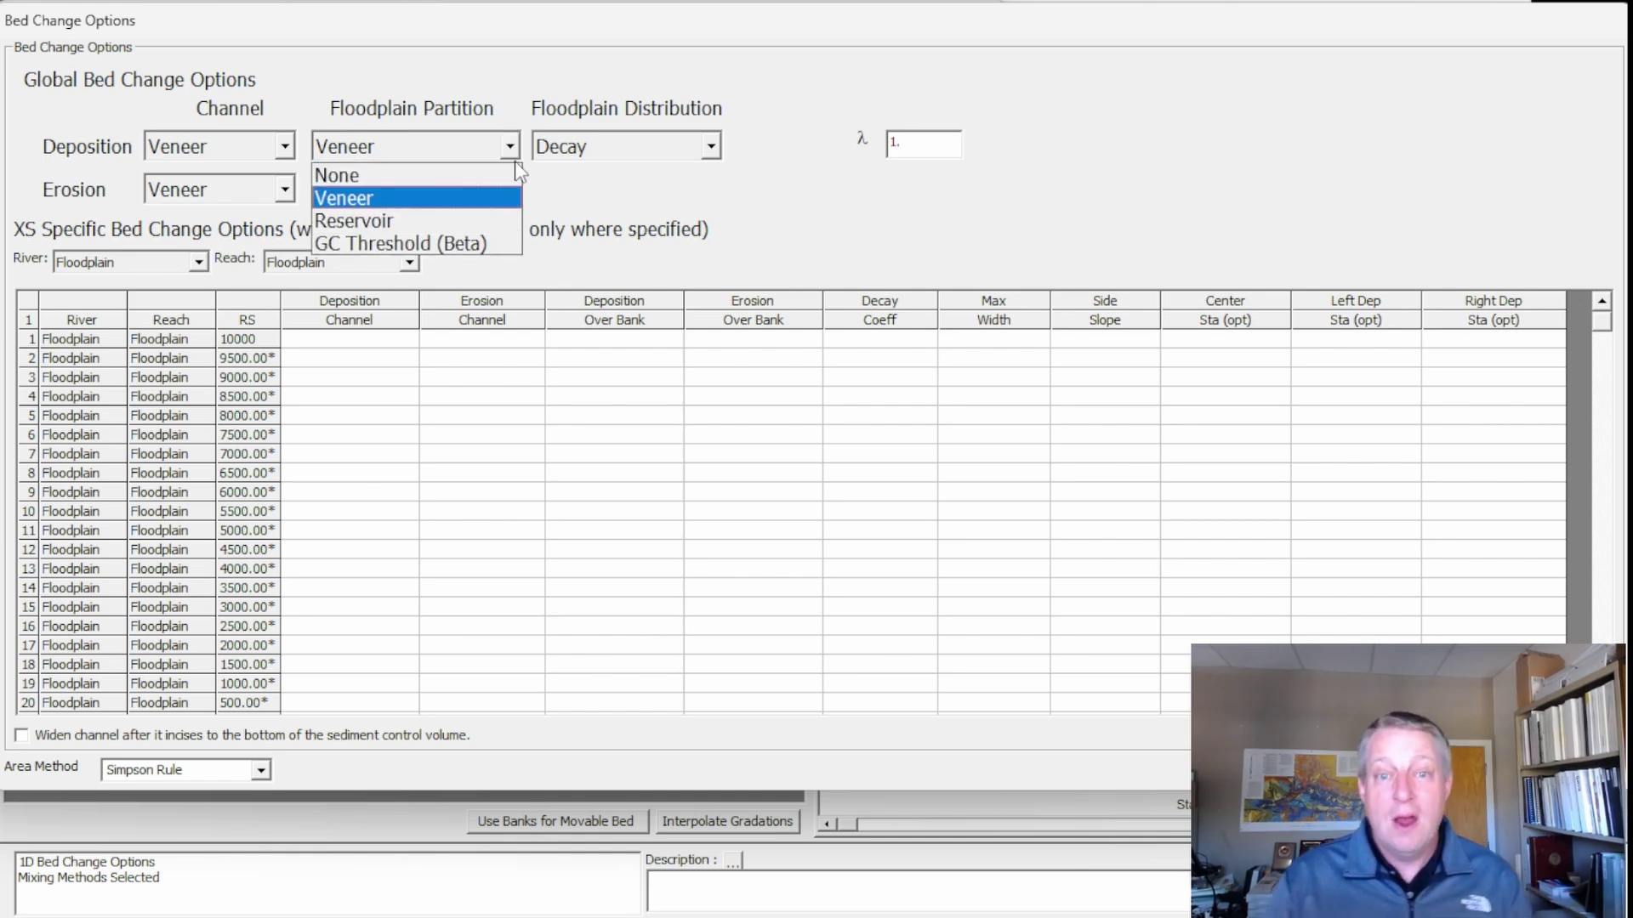